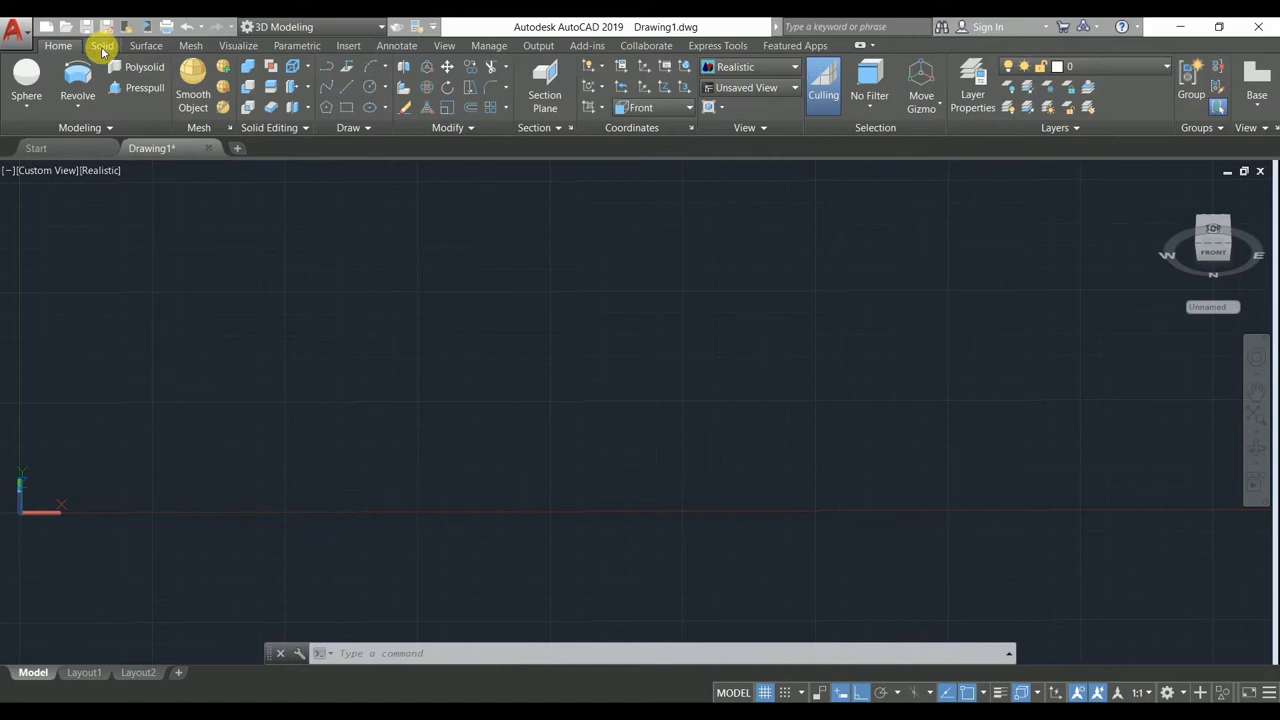
Switch the viewport to the SW Isometric preset view.
left_click(51, 171)
left_click(95, 303)
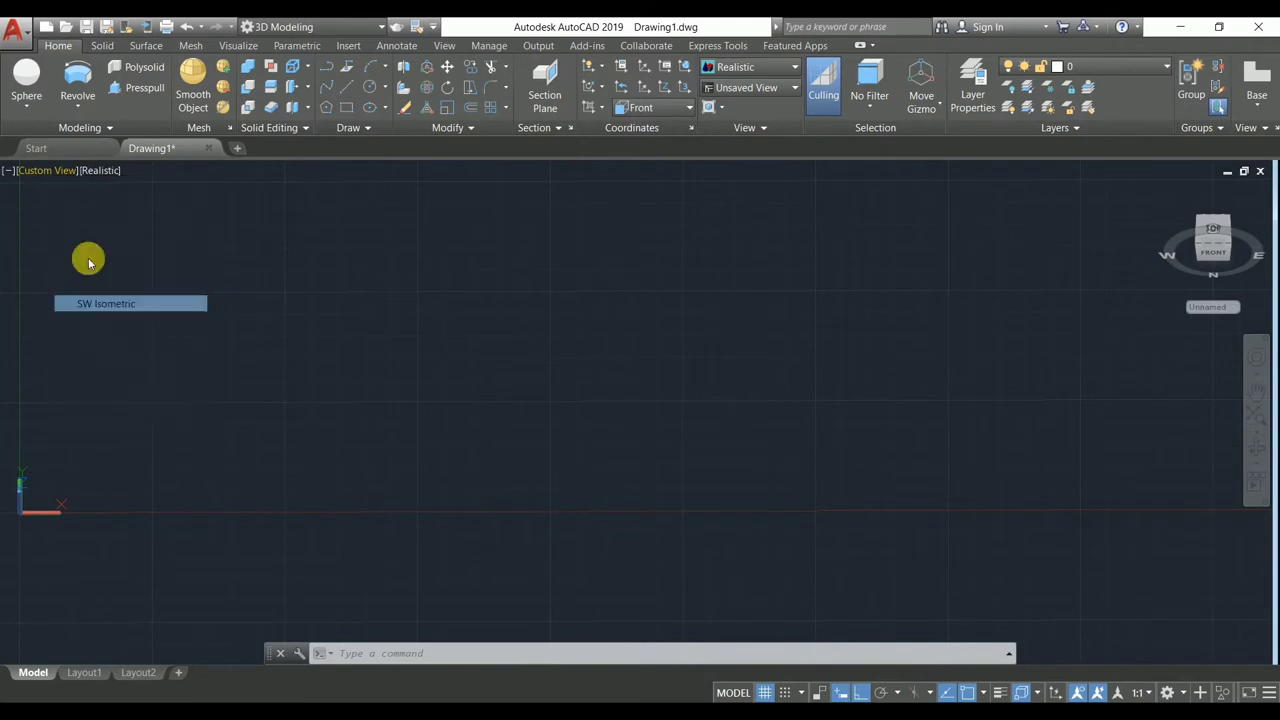
Draw a solid sphere by picking its center point, then a point setting its radius.
left_click(29, 111)
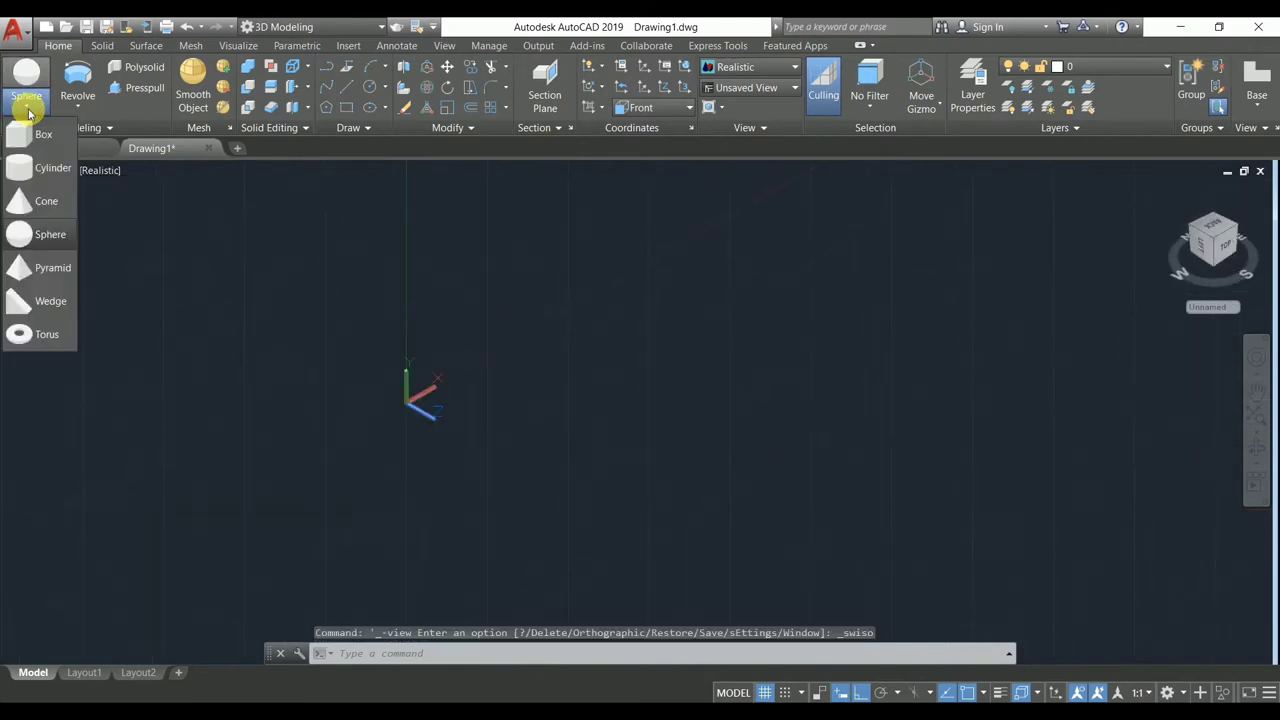
left_click(44, 202)
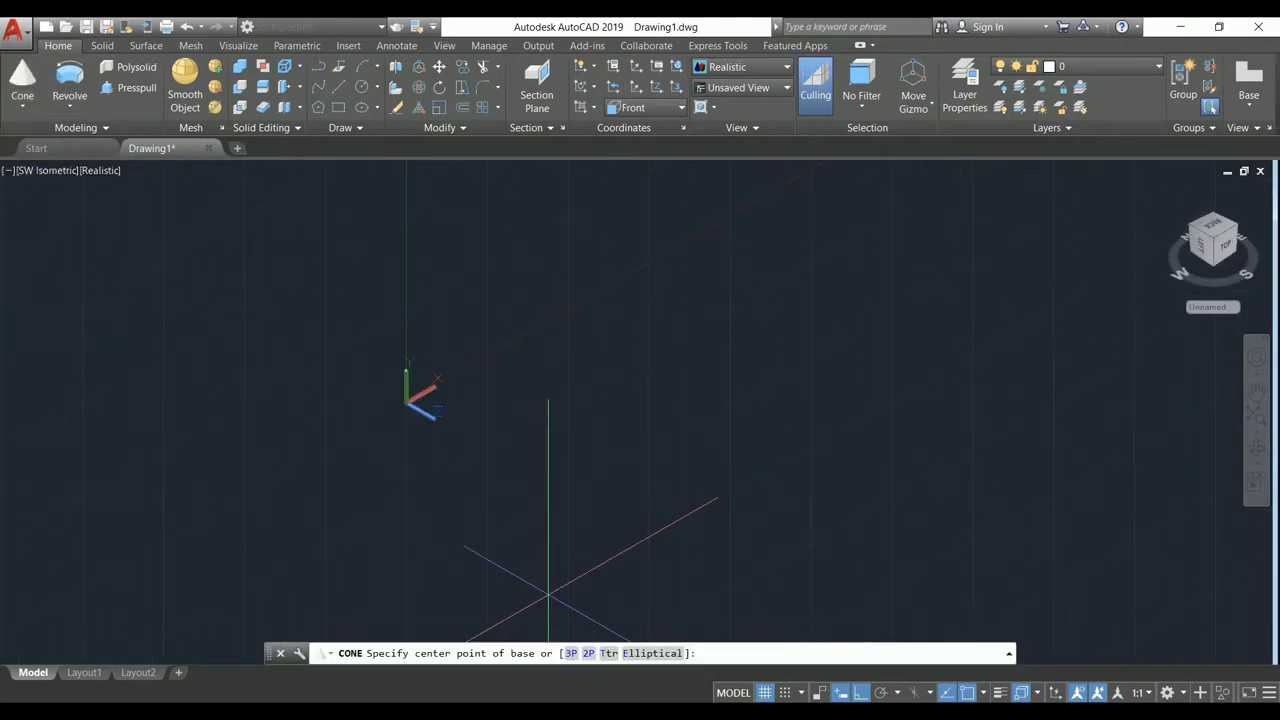
left_click(27, 118)
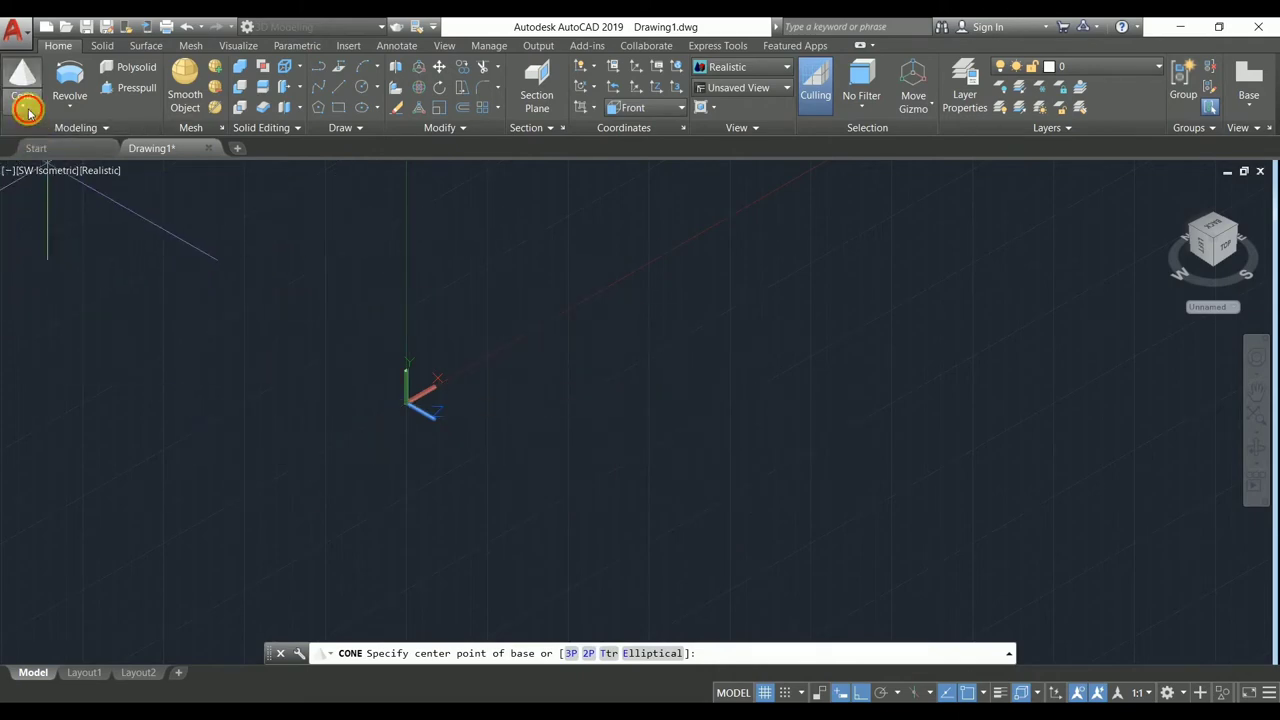
left_click(46, 206)
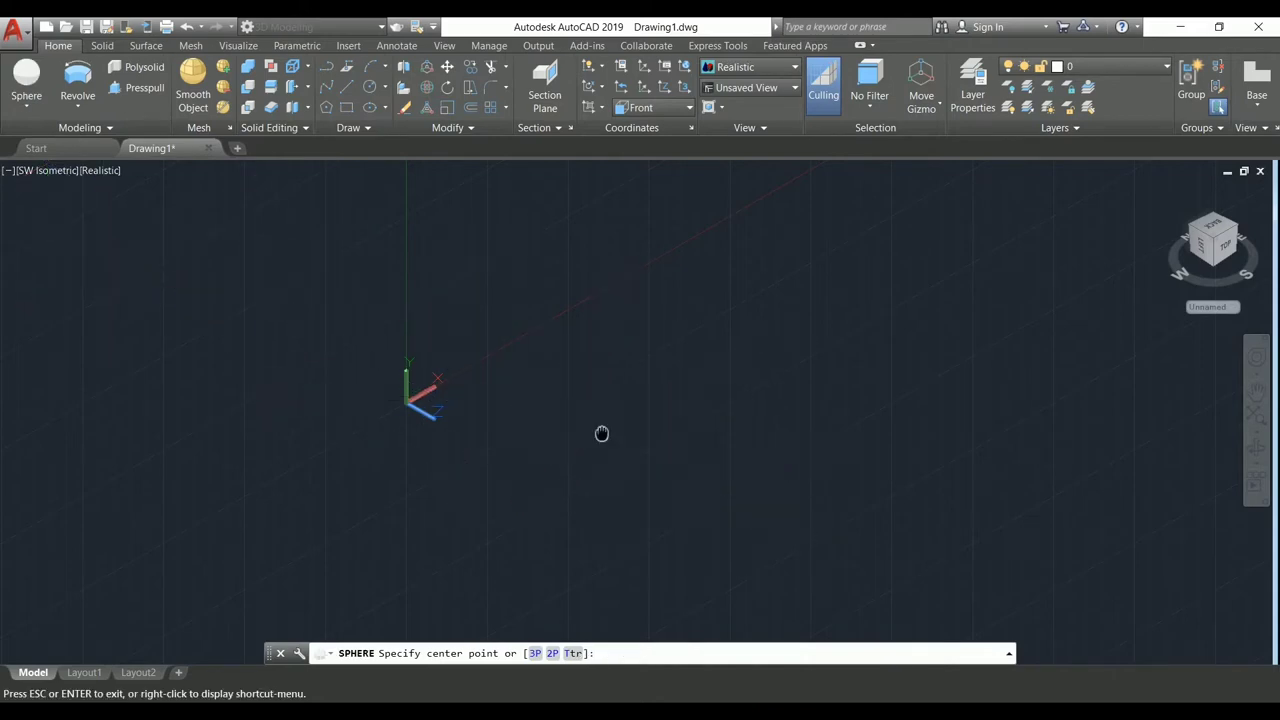
middle_click_drag(601, 433, 395, 395)
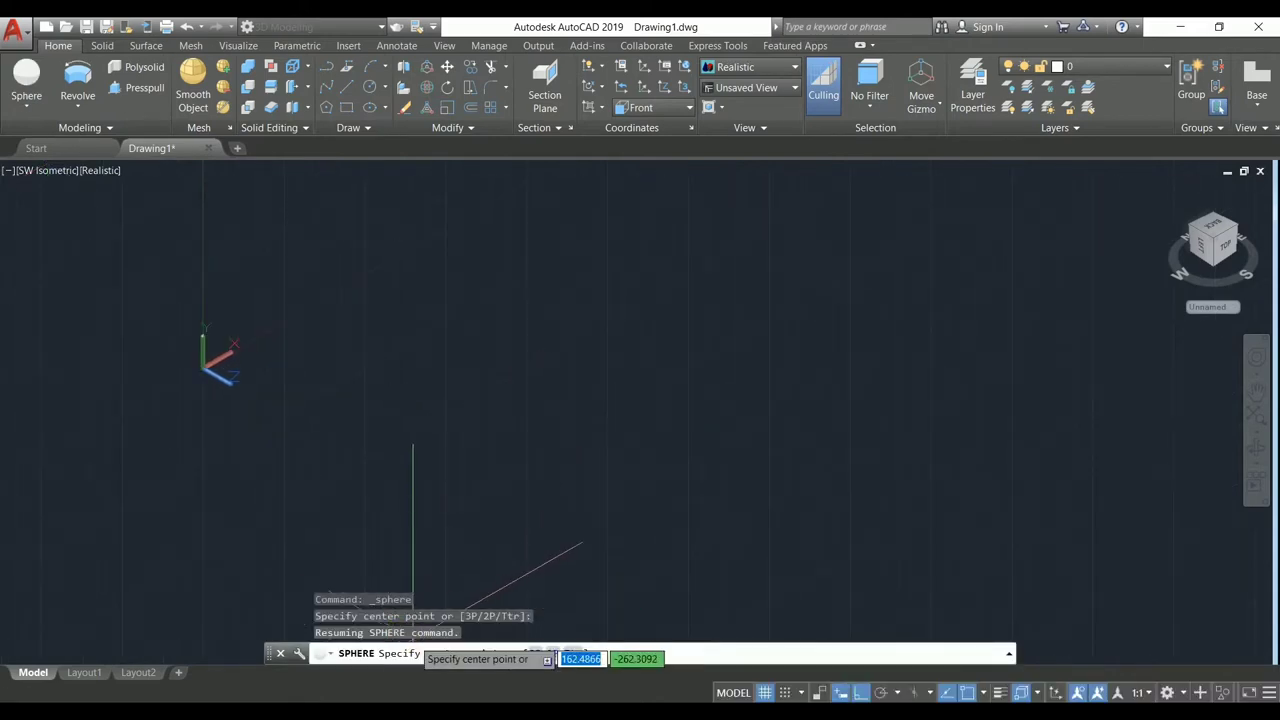
left_click(510, 370)
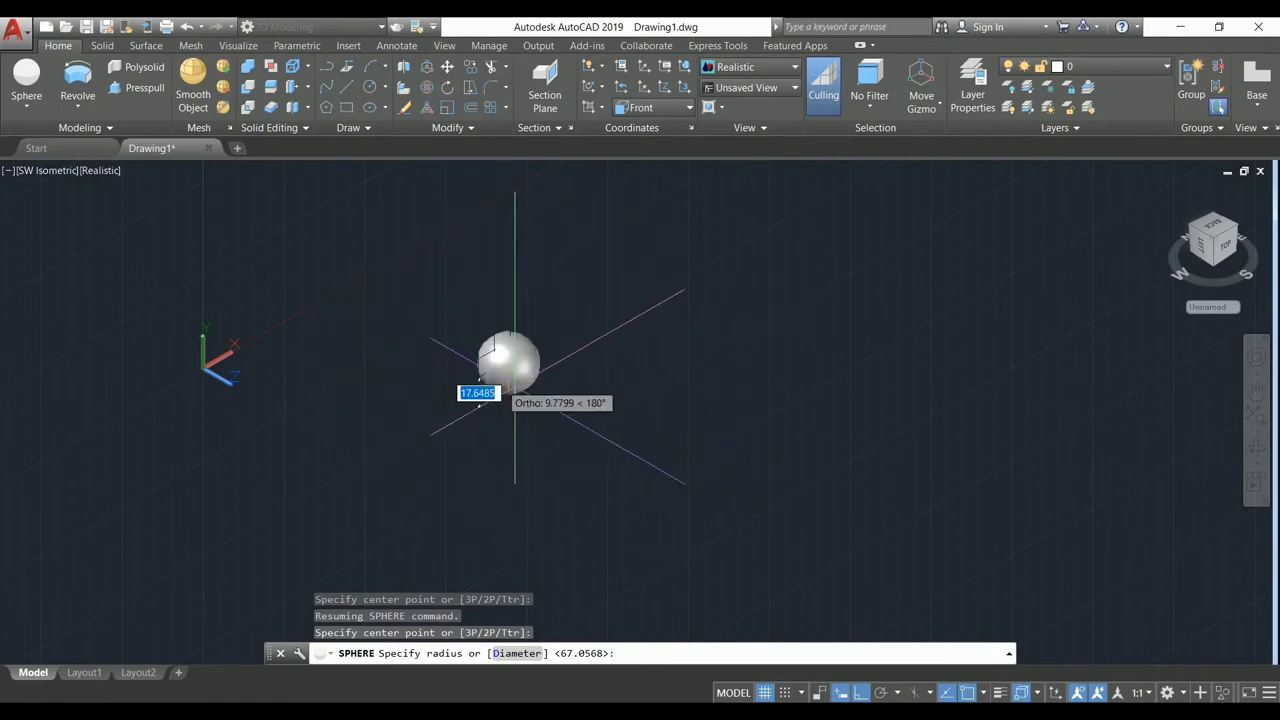
left_click(554, 394)
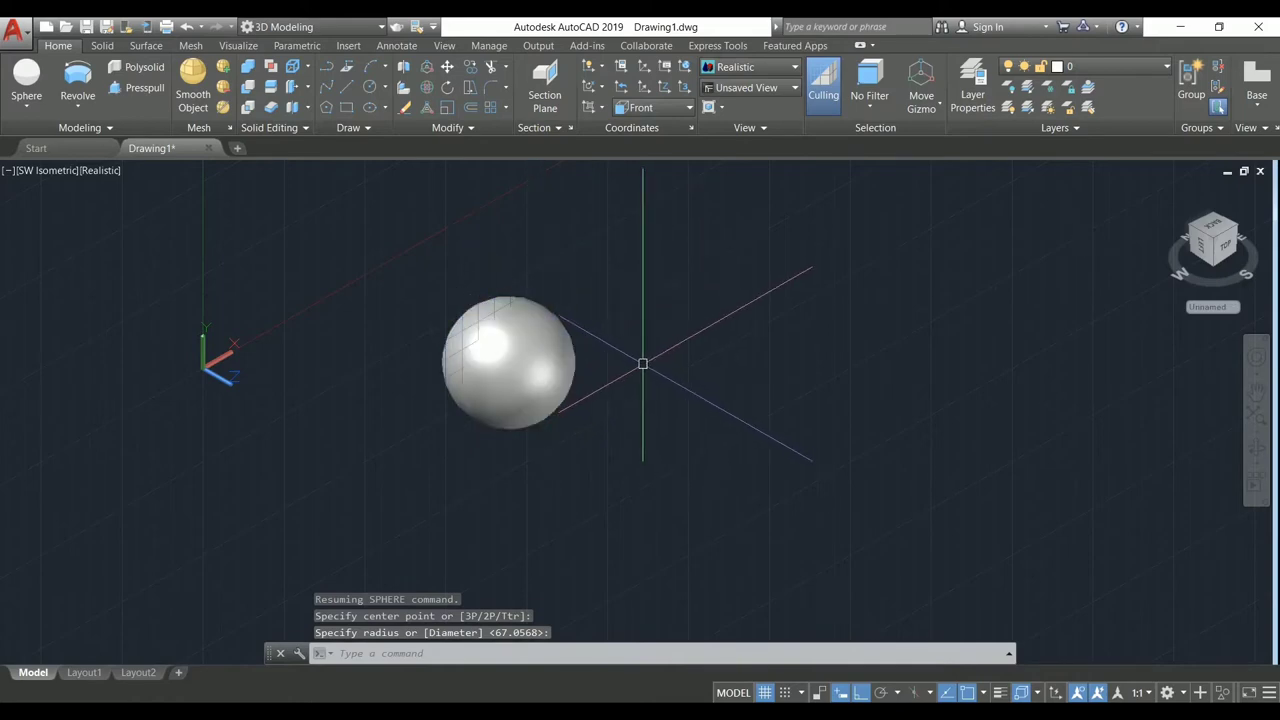
Orbit toward a top-down view and pan the sphere leftward to free up space.
mouse_move(650, 364)
middle_mouse_down("shift")
mouse_move(490, 372)
mouse_move(309, 331)
mouse_move(692, 364)
mouse_move(572, 214)
mouse_move(580, 434)
middle_mouse_up("shift")
mouse_move(597, 357)
middle_mouse_down("shift")
mouse_move(514, 360)
mouse_move(460, 390)
middle_mouse_up("shift")
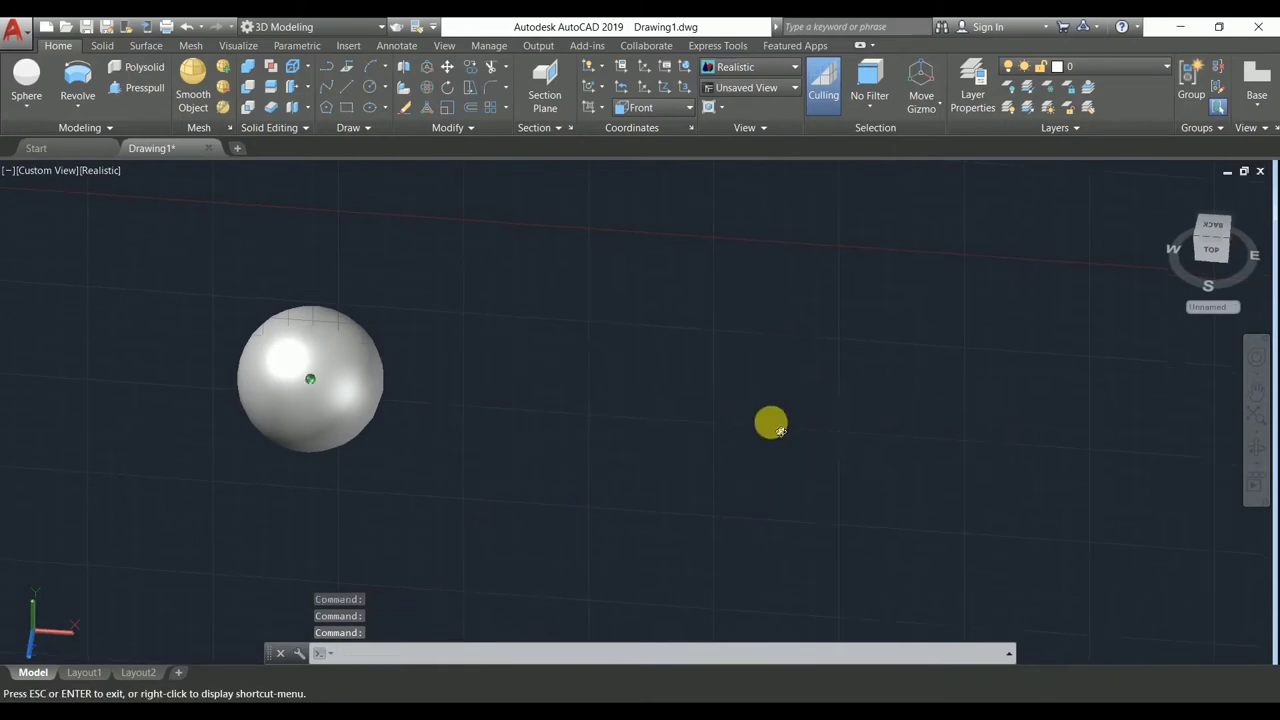
middle_click_drag(769, 423, 817, 430, "shift")
middle_click_drag(737, 407, 420, 430)
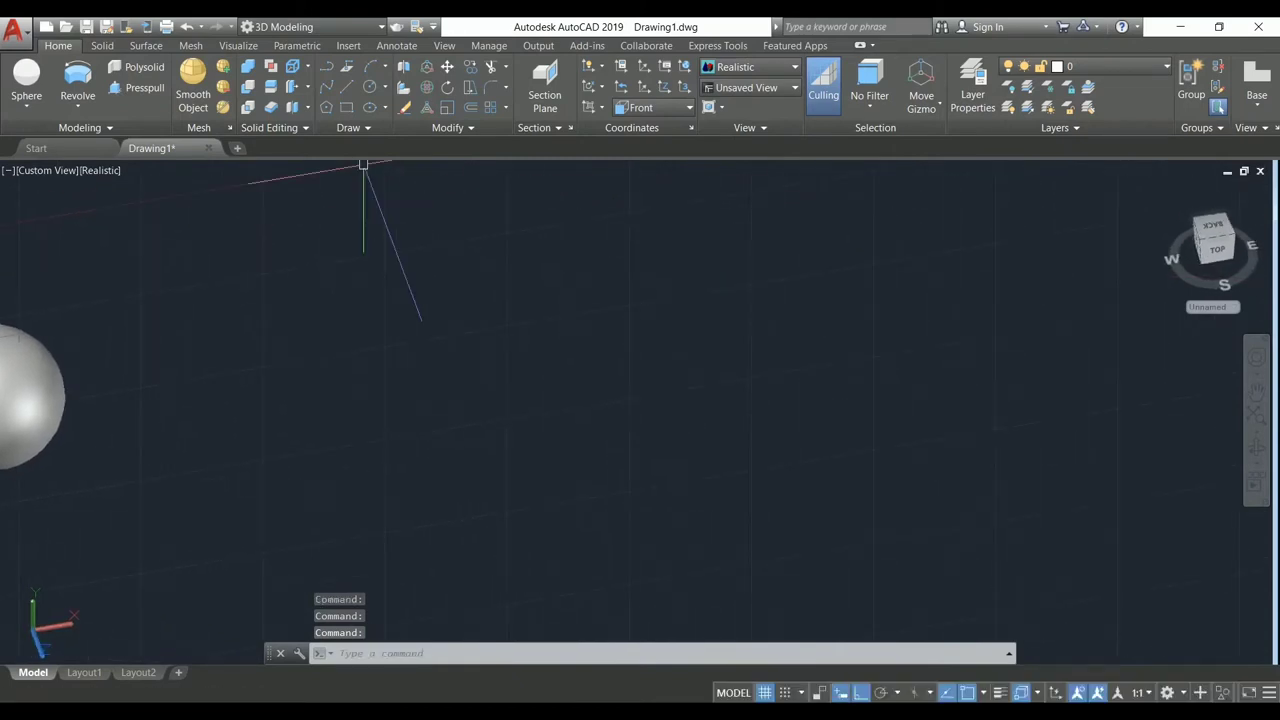
Switch to the Front view and draw a vertical line with the L command.
left_click(53, 171)
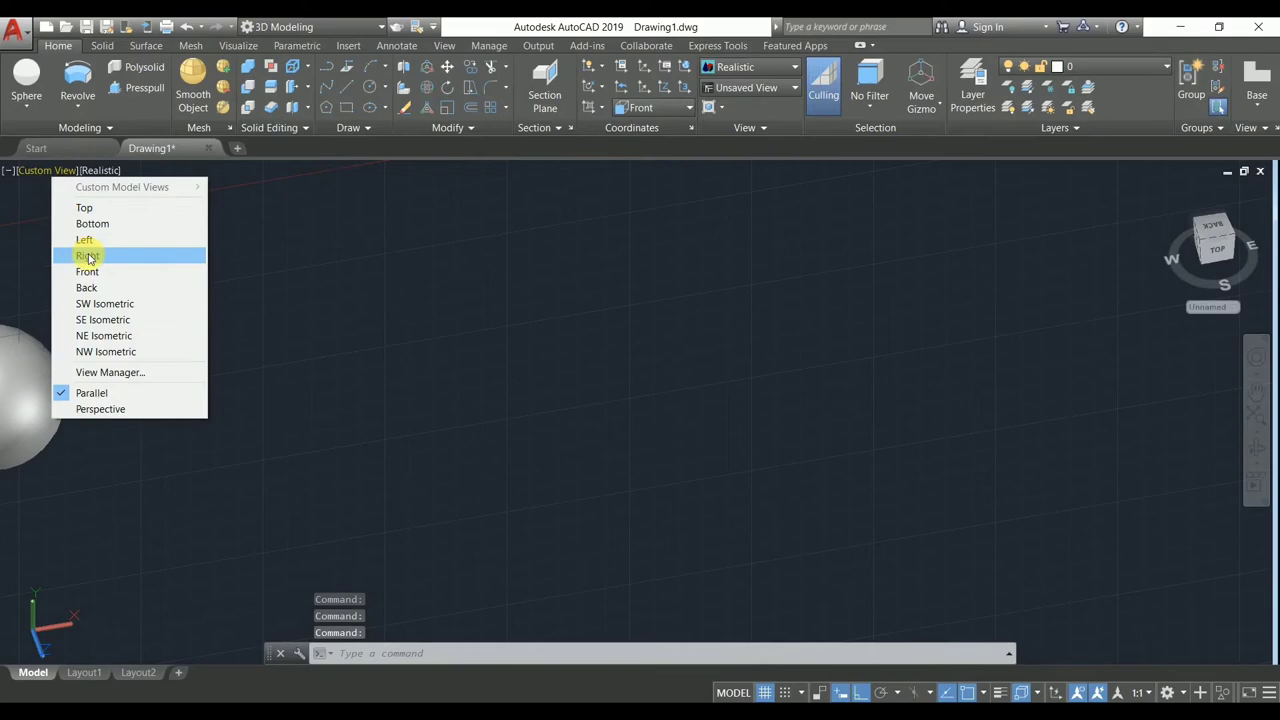
left_click(86, 271)
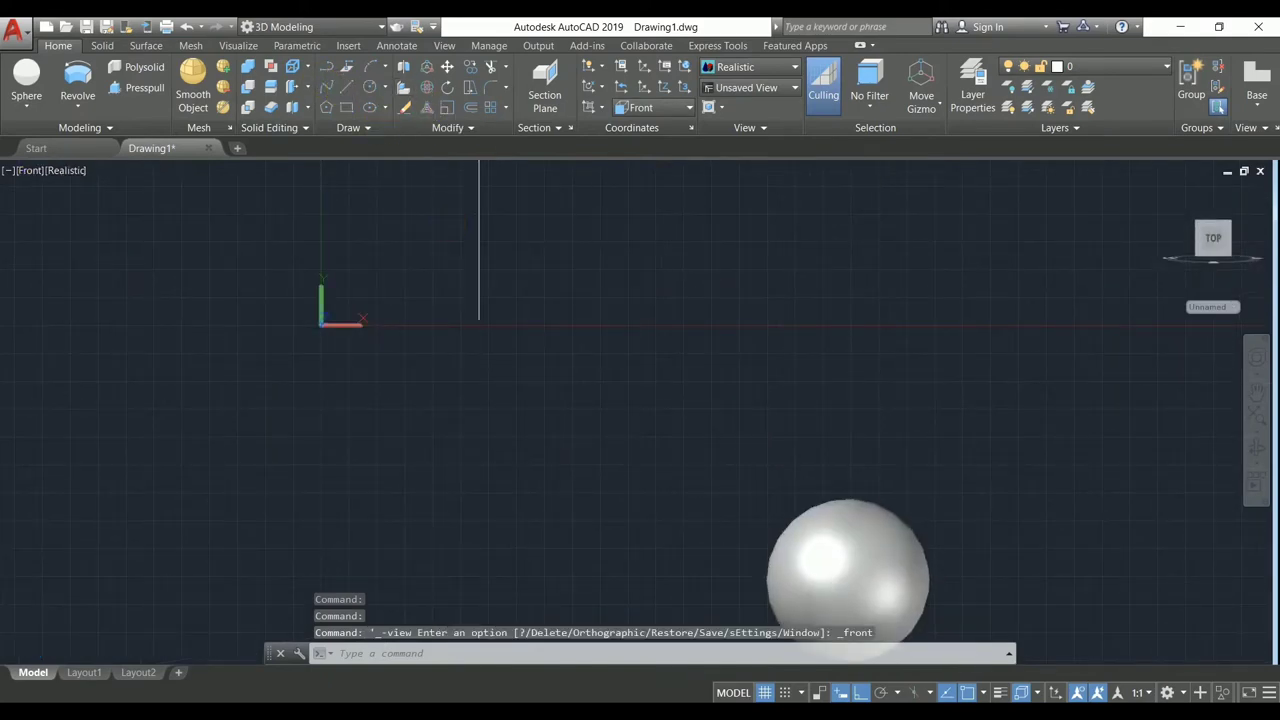
type("l")
key("Return")
left_click(503, 340)
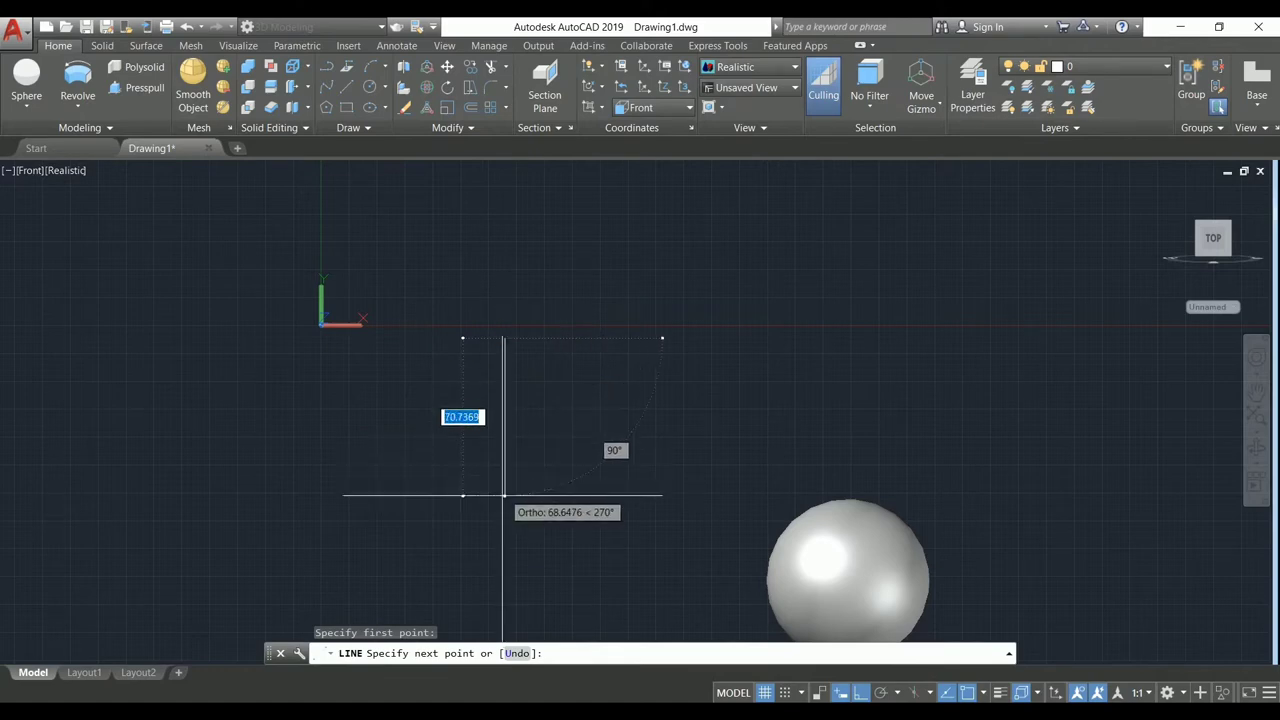
left_click(504, 496)
key("Escape")
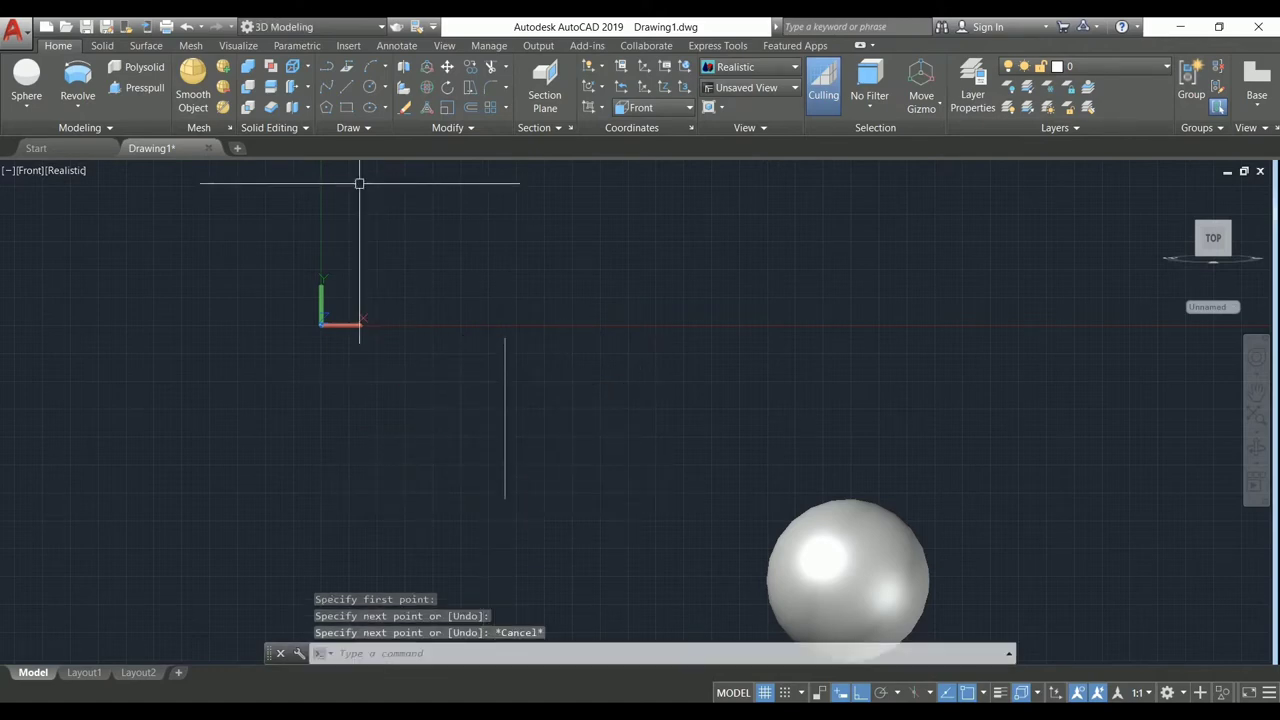
Draw a 2-Point circle whose diameter runs between the vertical line's endpoints.
left_click(384, 99)
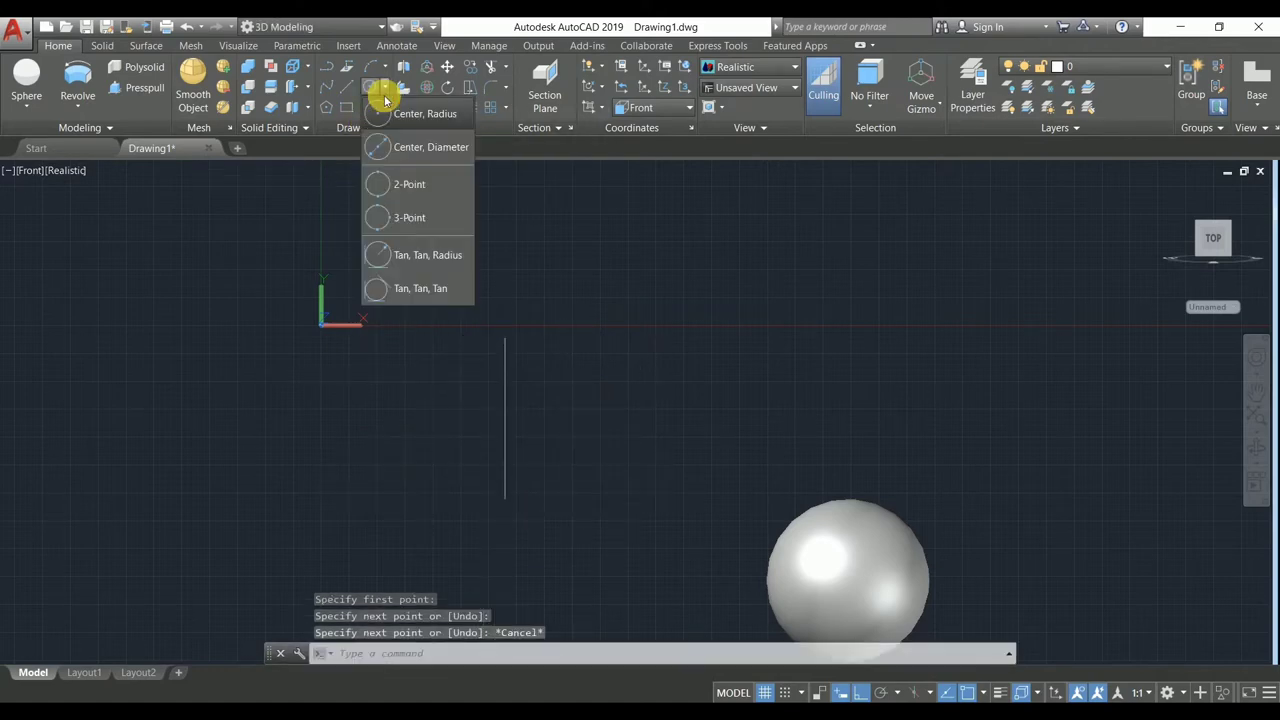
left_click(412, 184)
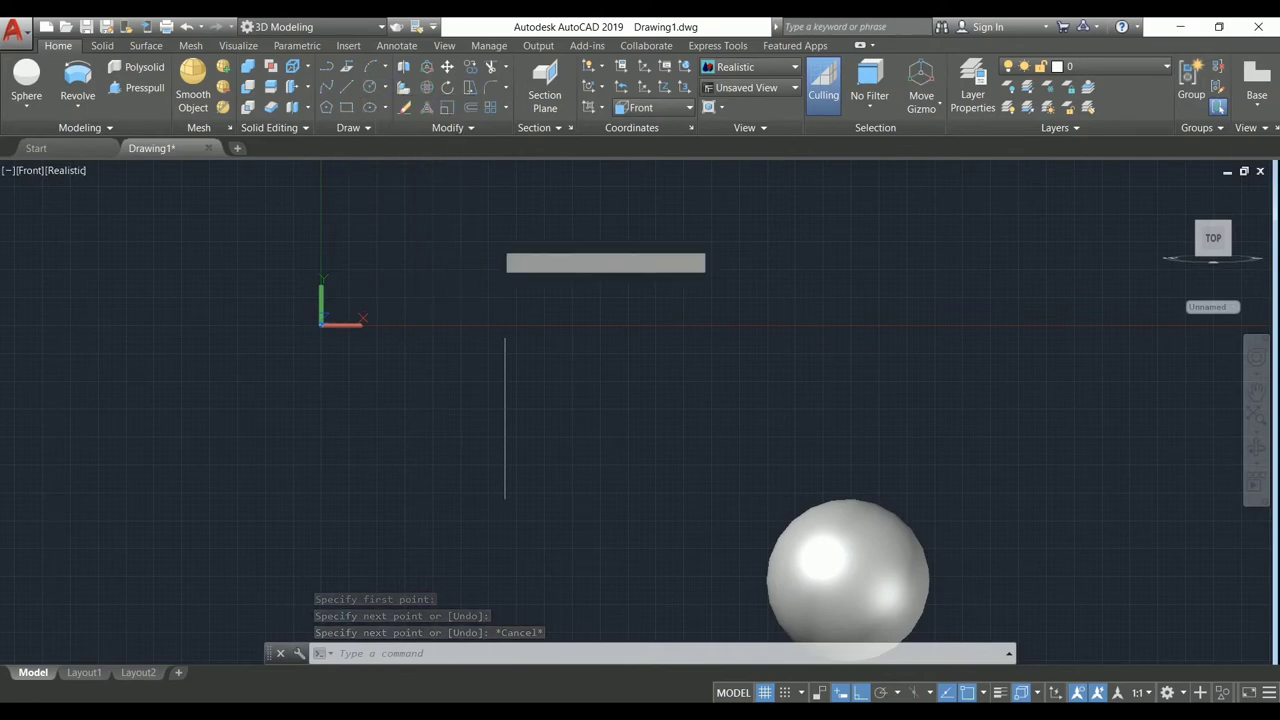
left_click(505, 340)
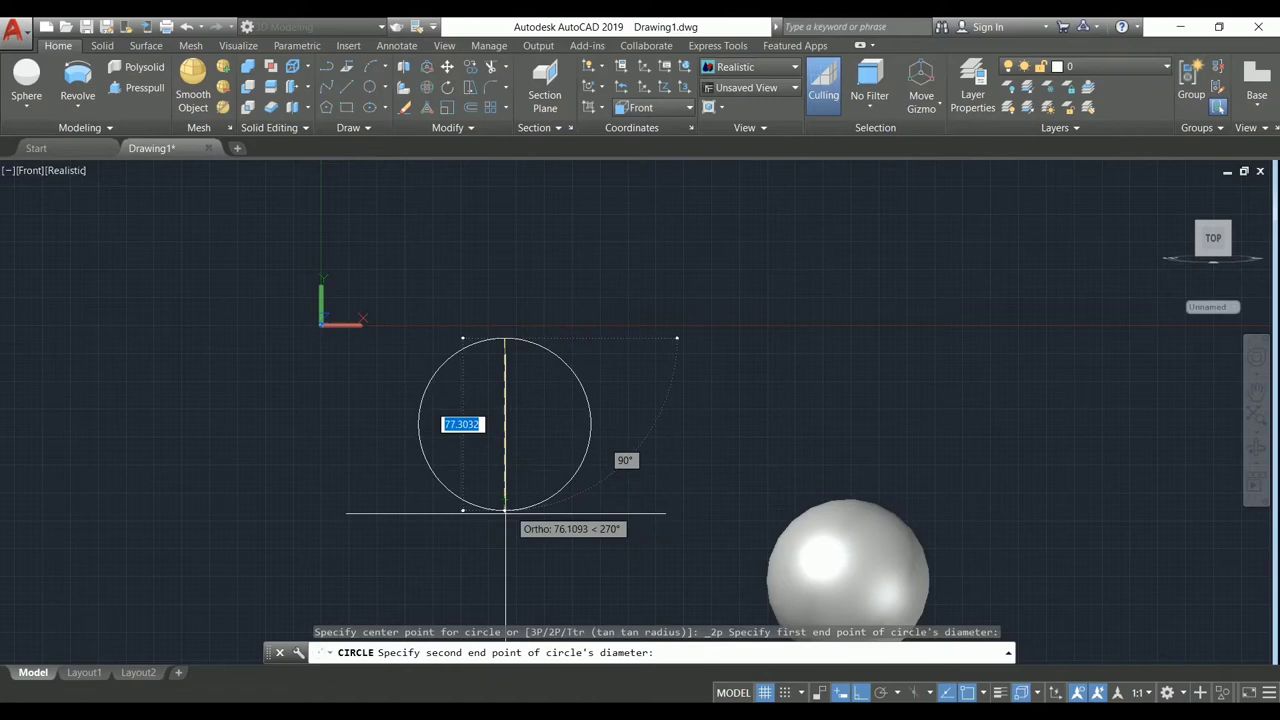
left_click(505, 498)
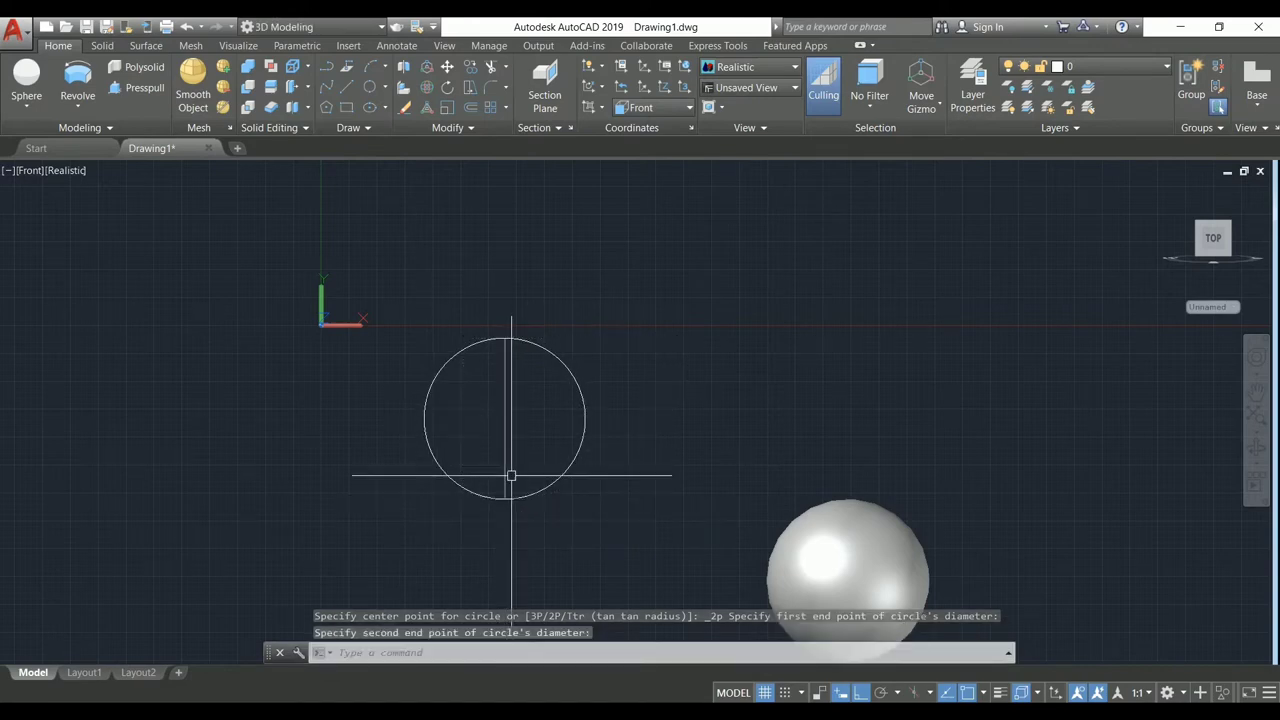
key("Escape")
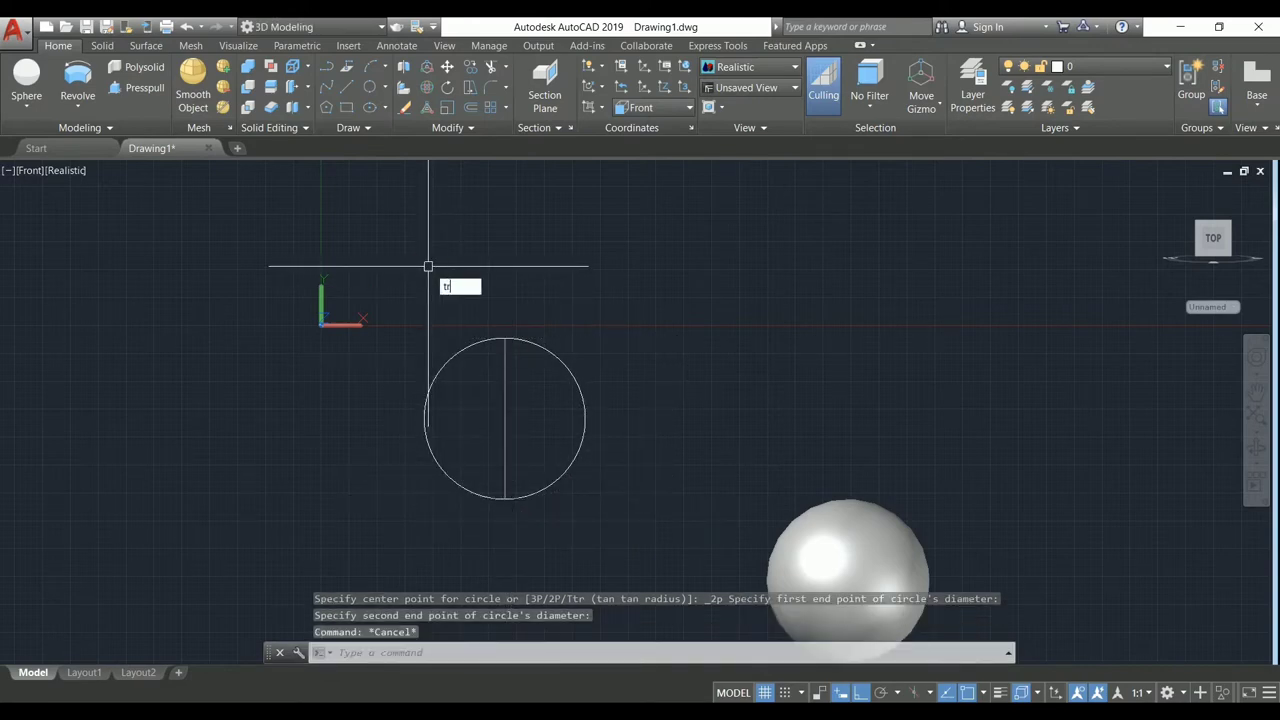
Run TRIM with all objects as cutting edges and attempt to trim the circle.
type("tr")
key("Return")
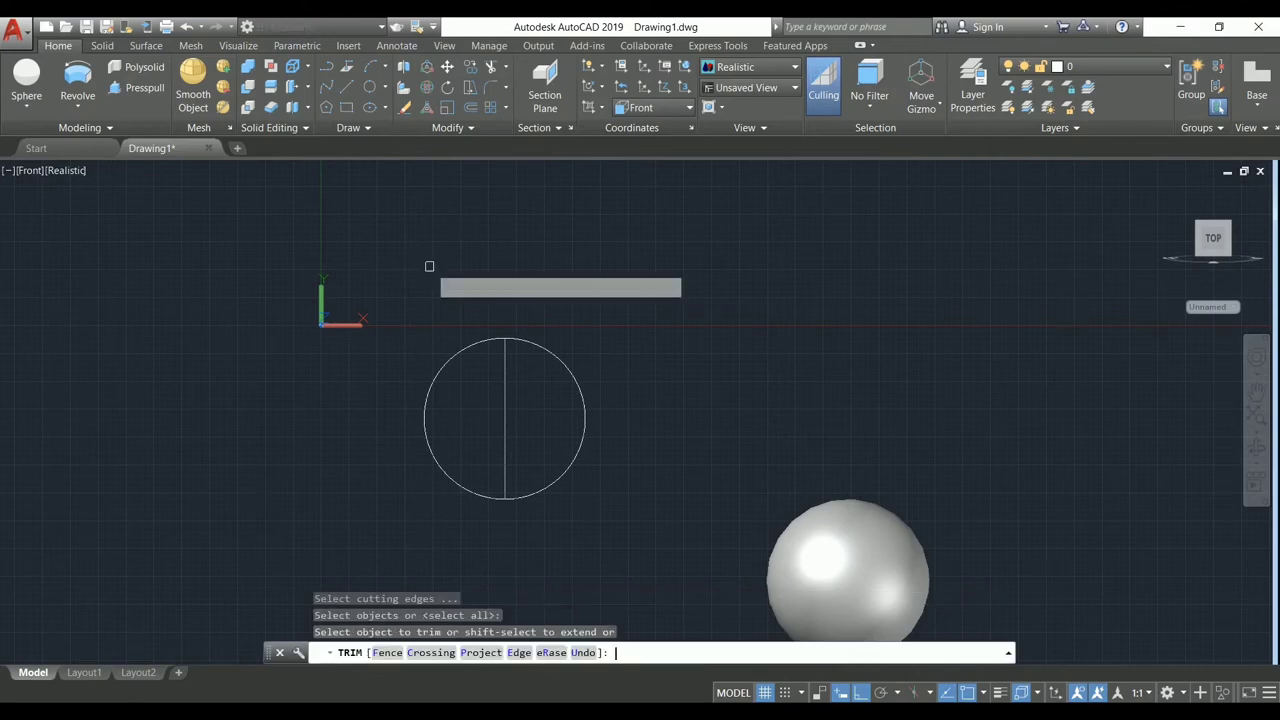
key("Return")
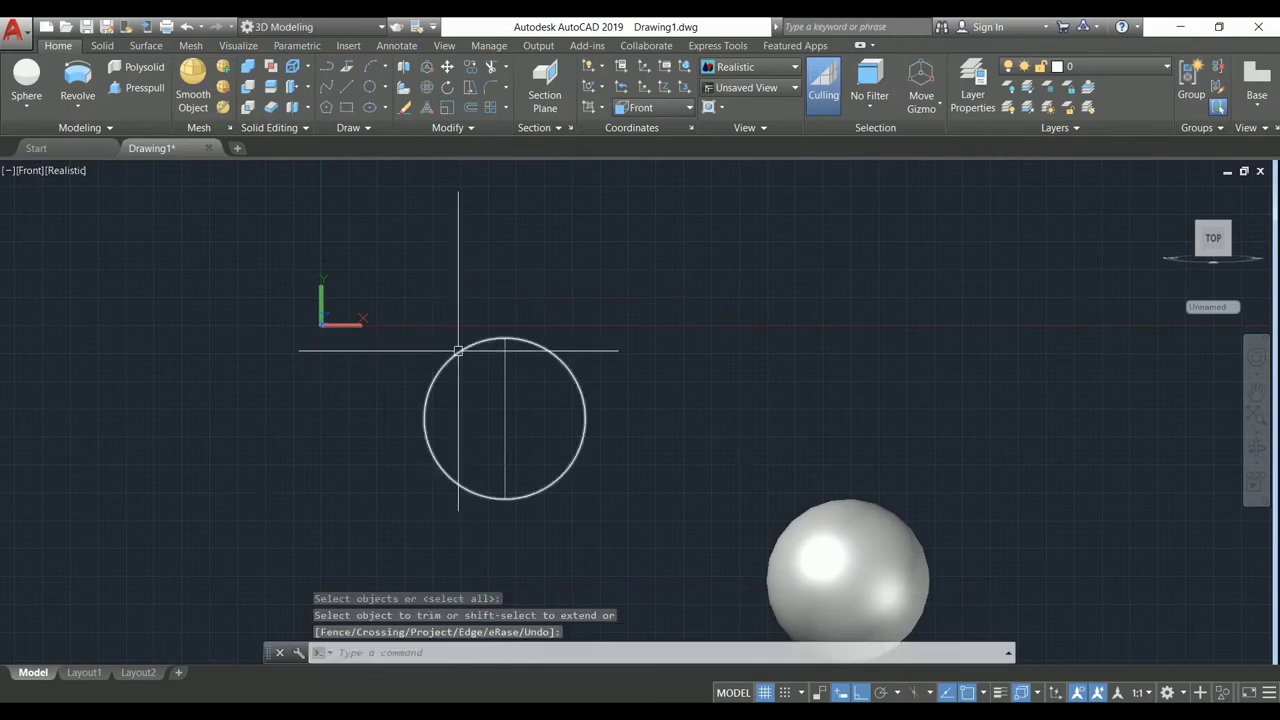
key("Escape")
left_click(458, 349)
type("TR")
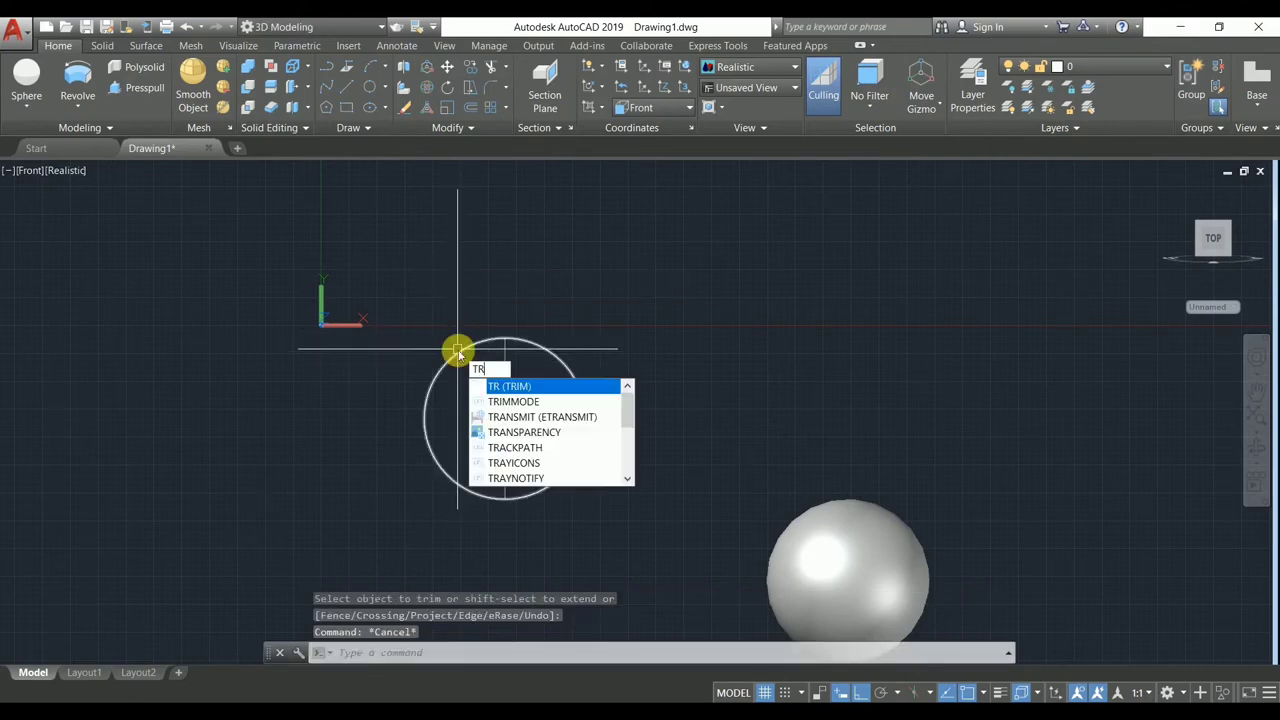
key("Return")
key("Return")
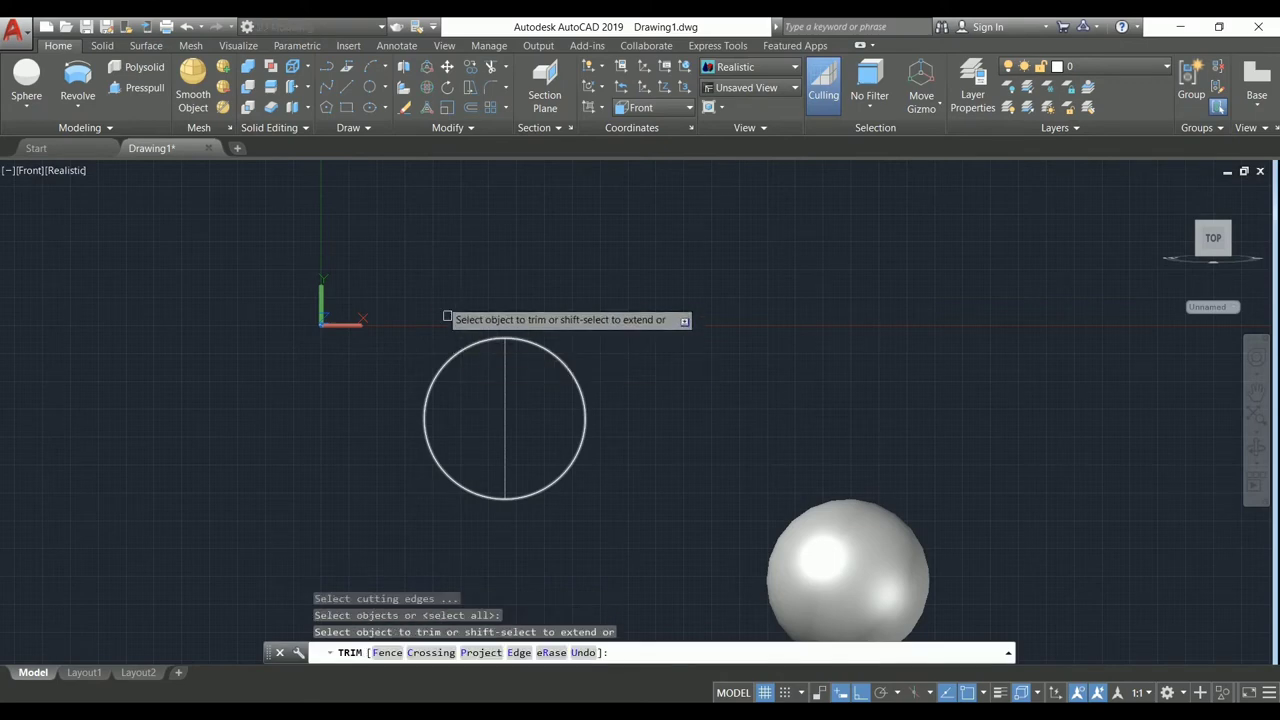
left_click(445, 364)
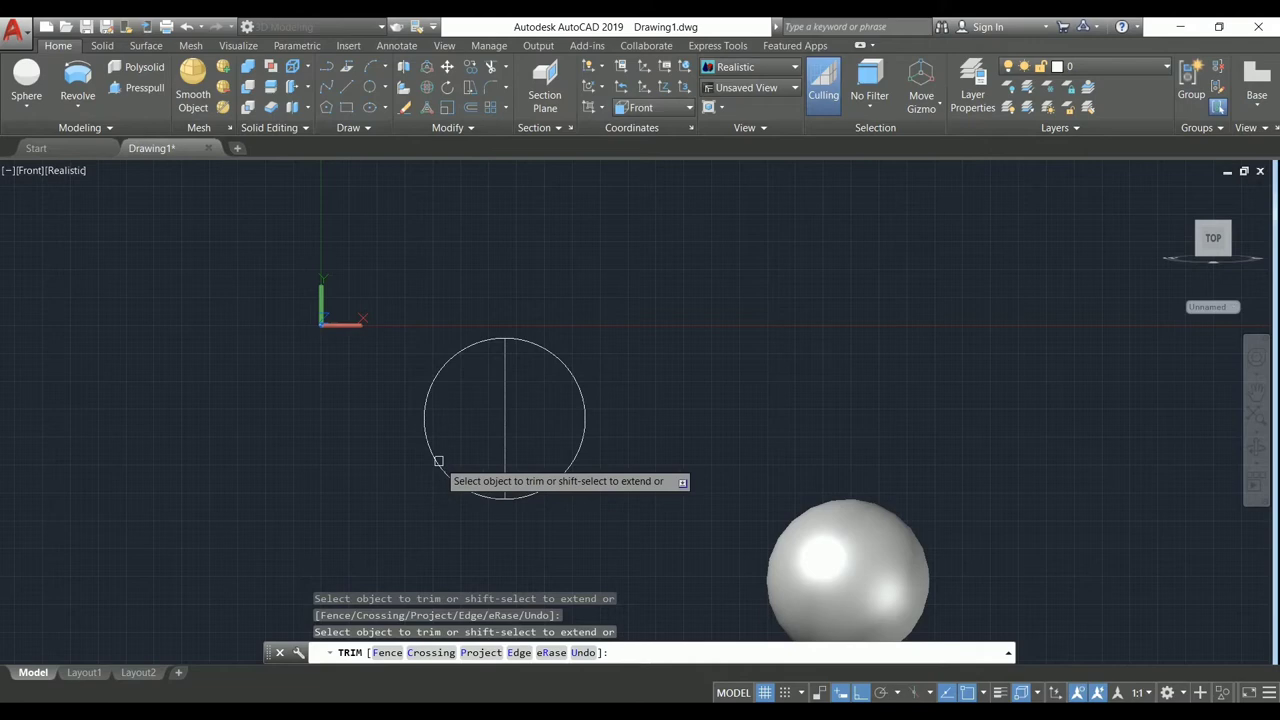
key("Escape")
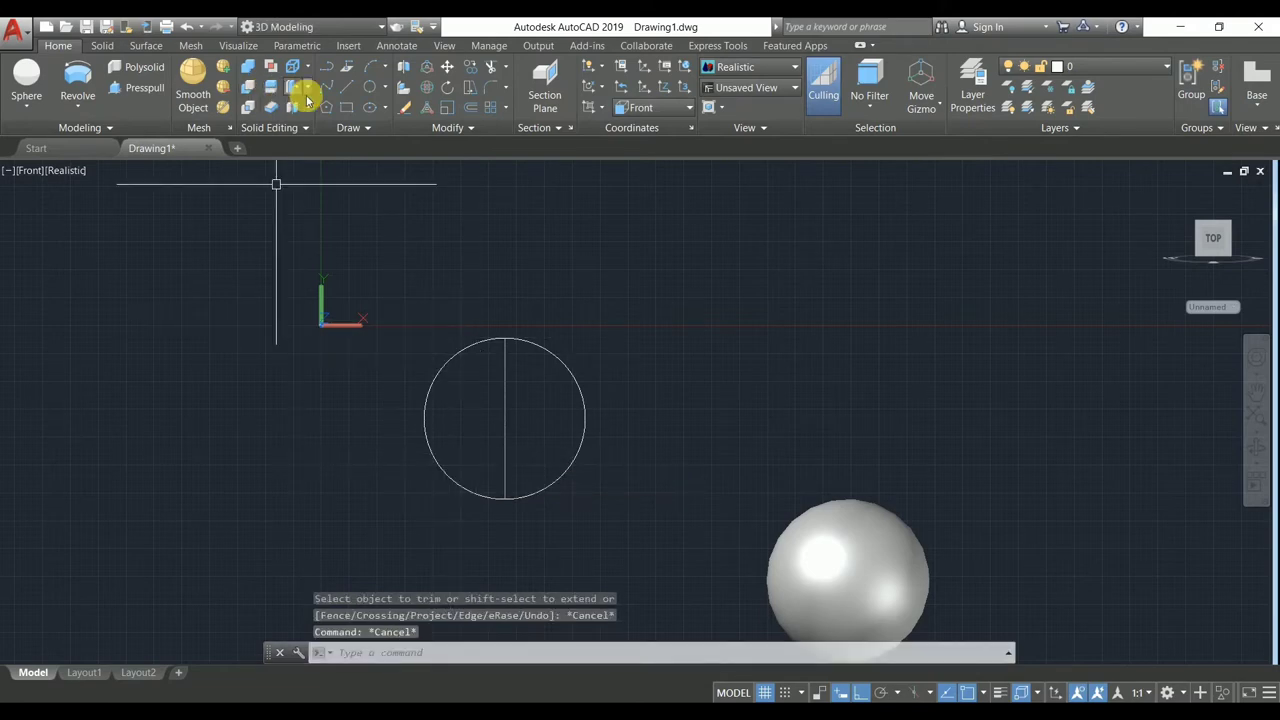
After abandoned line attempts, trim away the circle's left half to leave a semicircle.
left_click(344, 91)
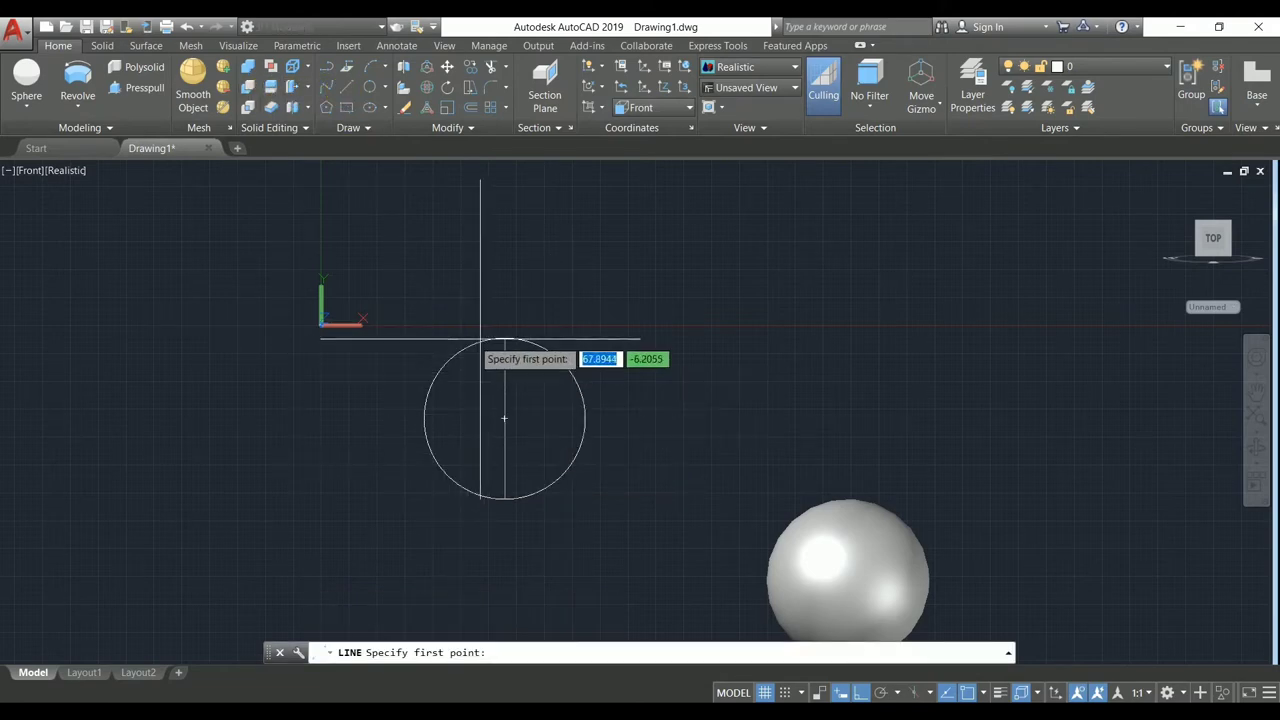
left_click(504, 296)
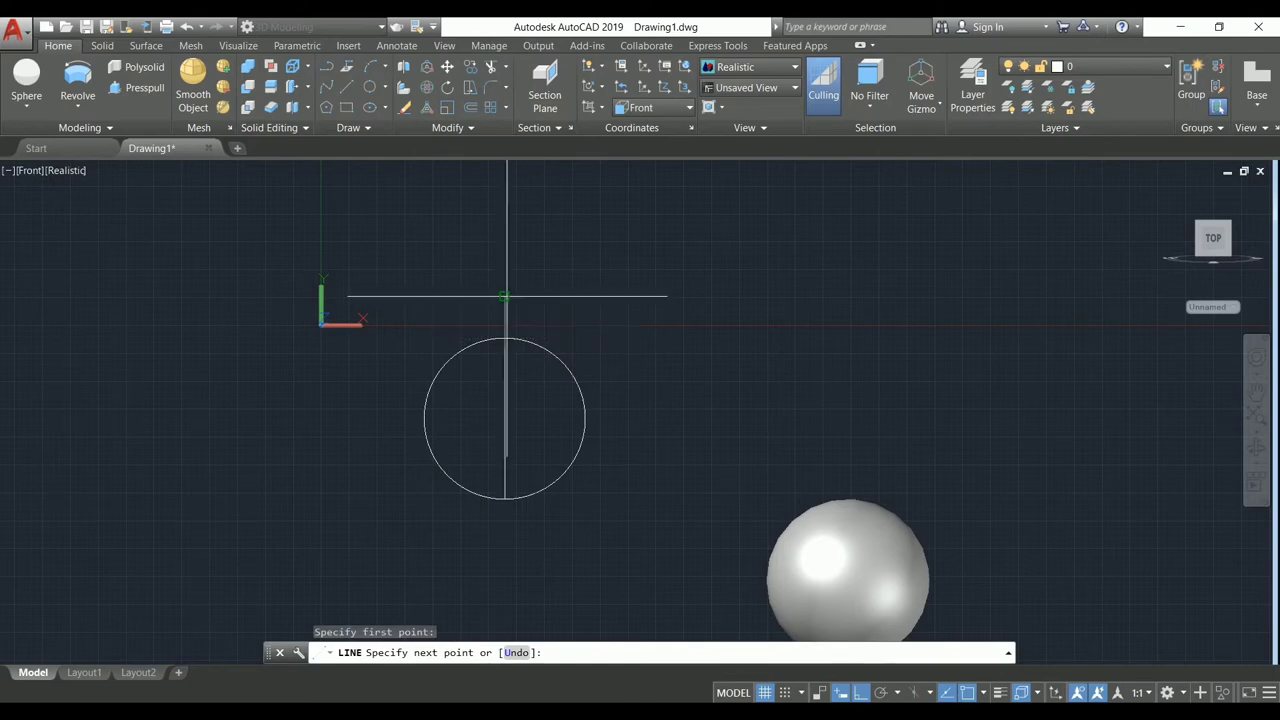
key("Escape")
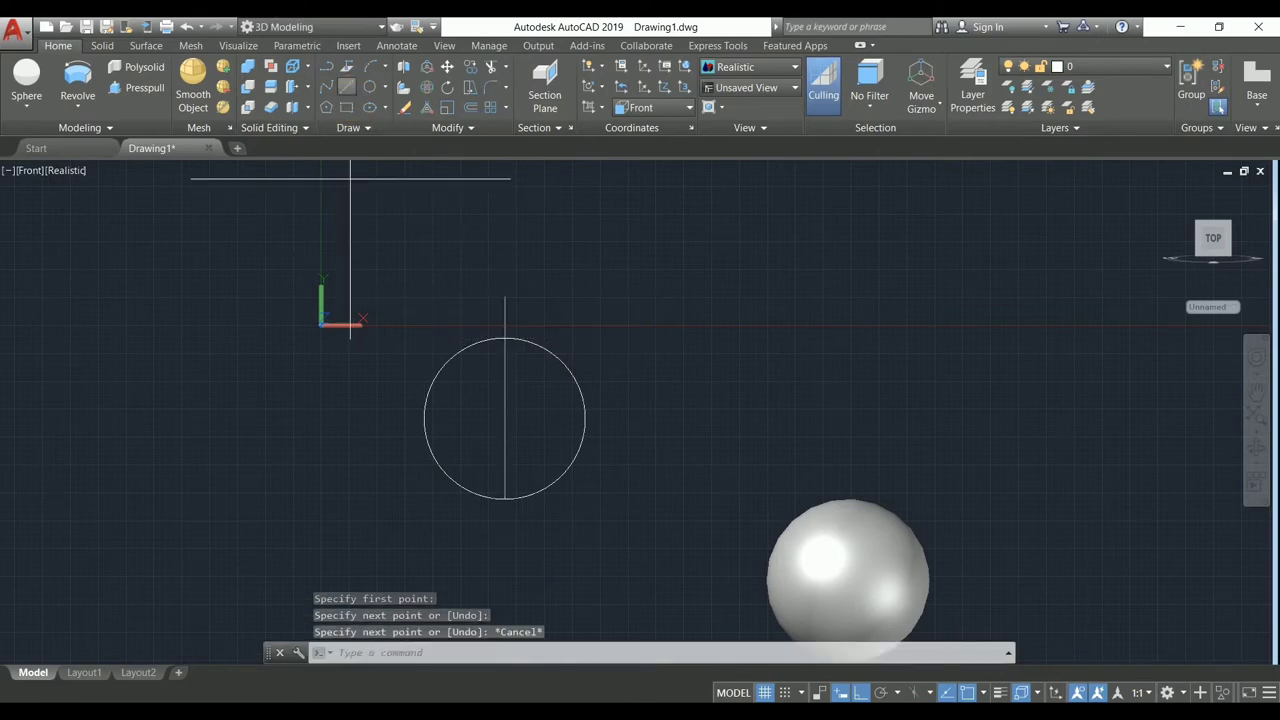
key("Return")
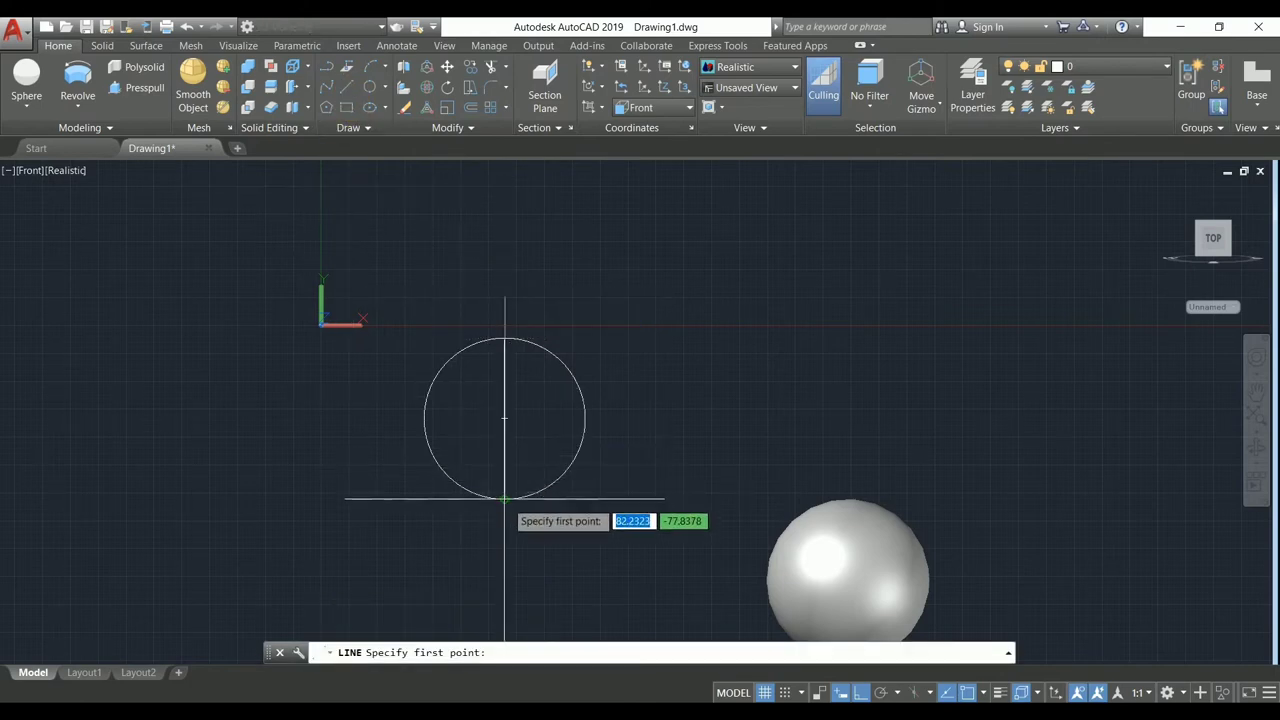
left_click(504, 498)
key("Escape")
key("Escape")
type("TR")
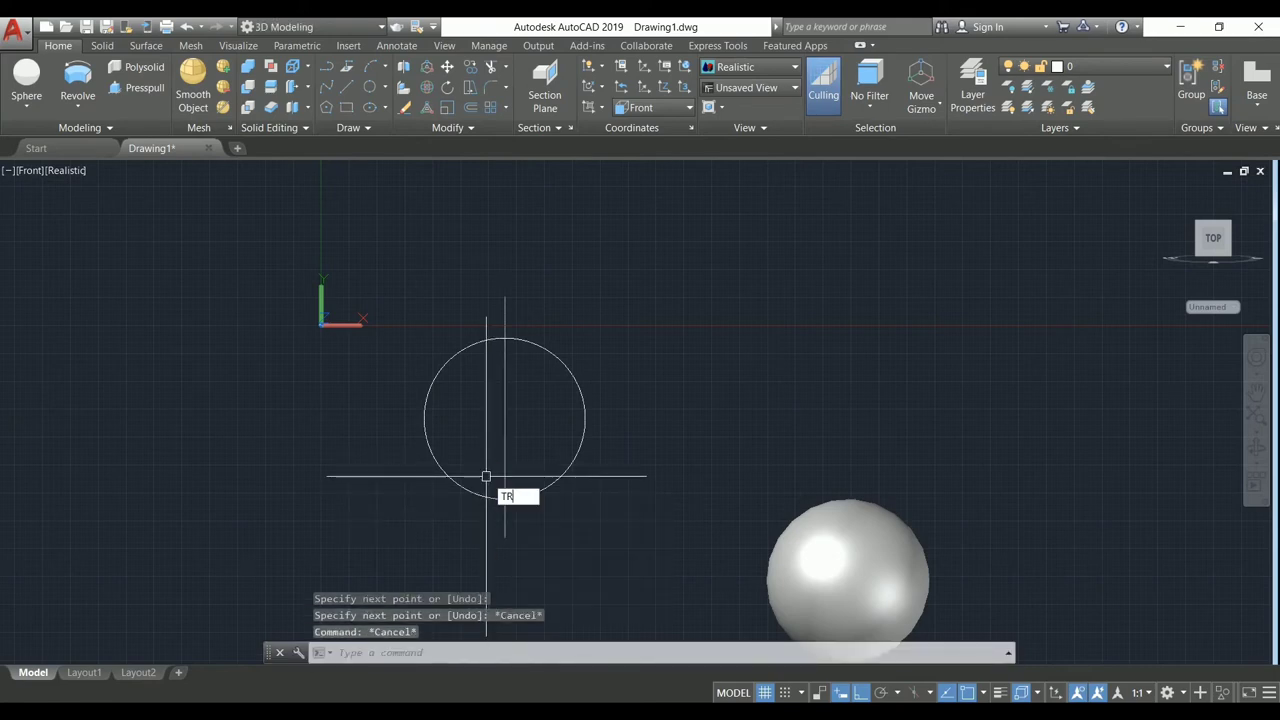
key("Return")
key("Return")
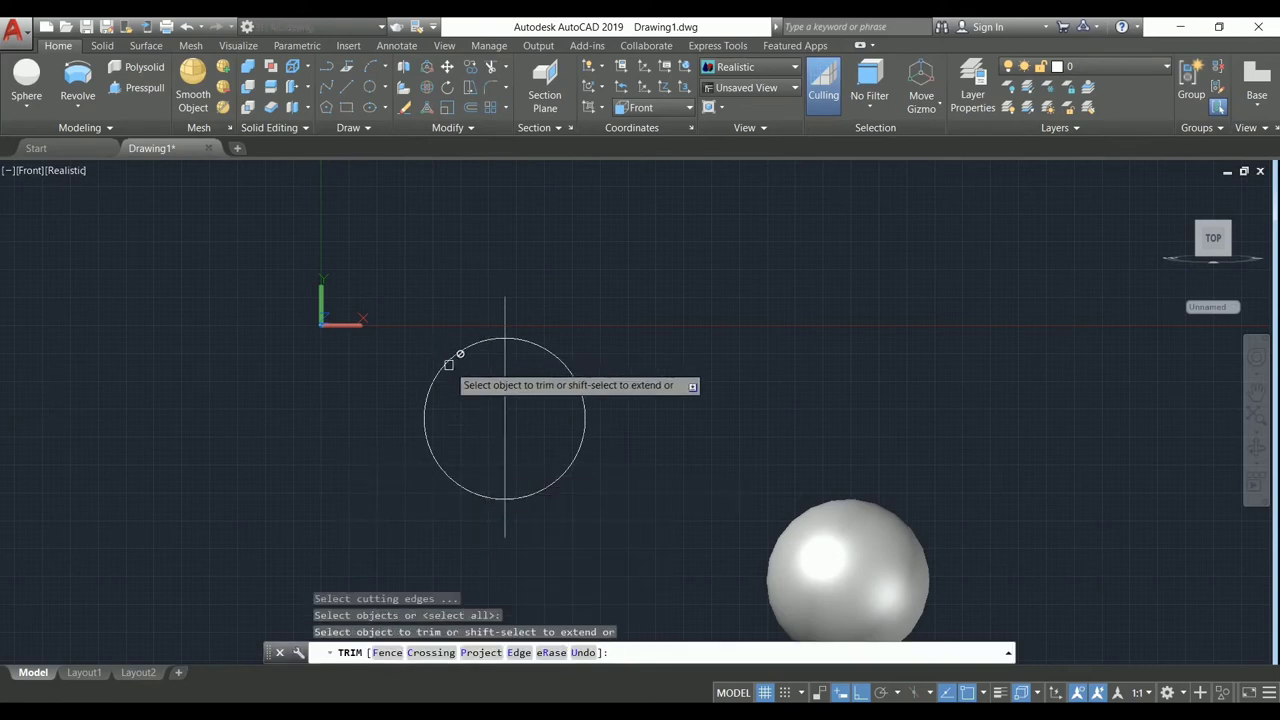
left_click(448, 364)
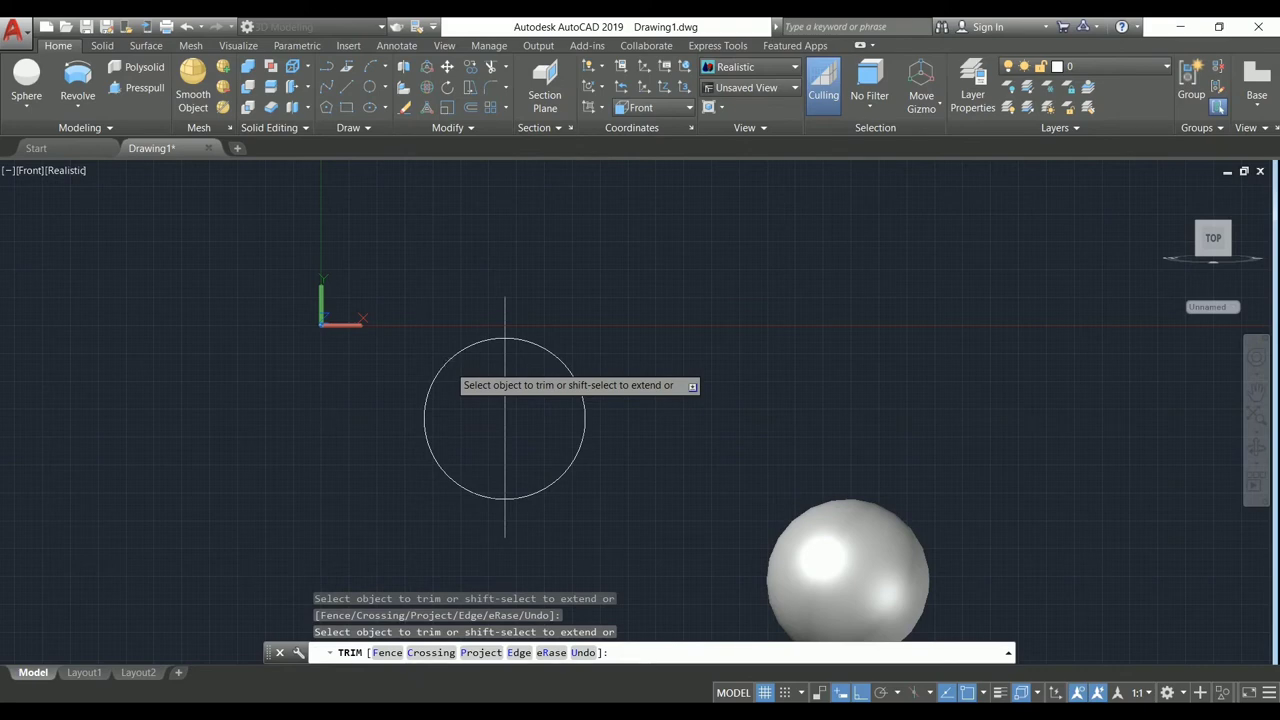
key("Escape")
key("Escape")
key("Escape")
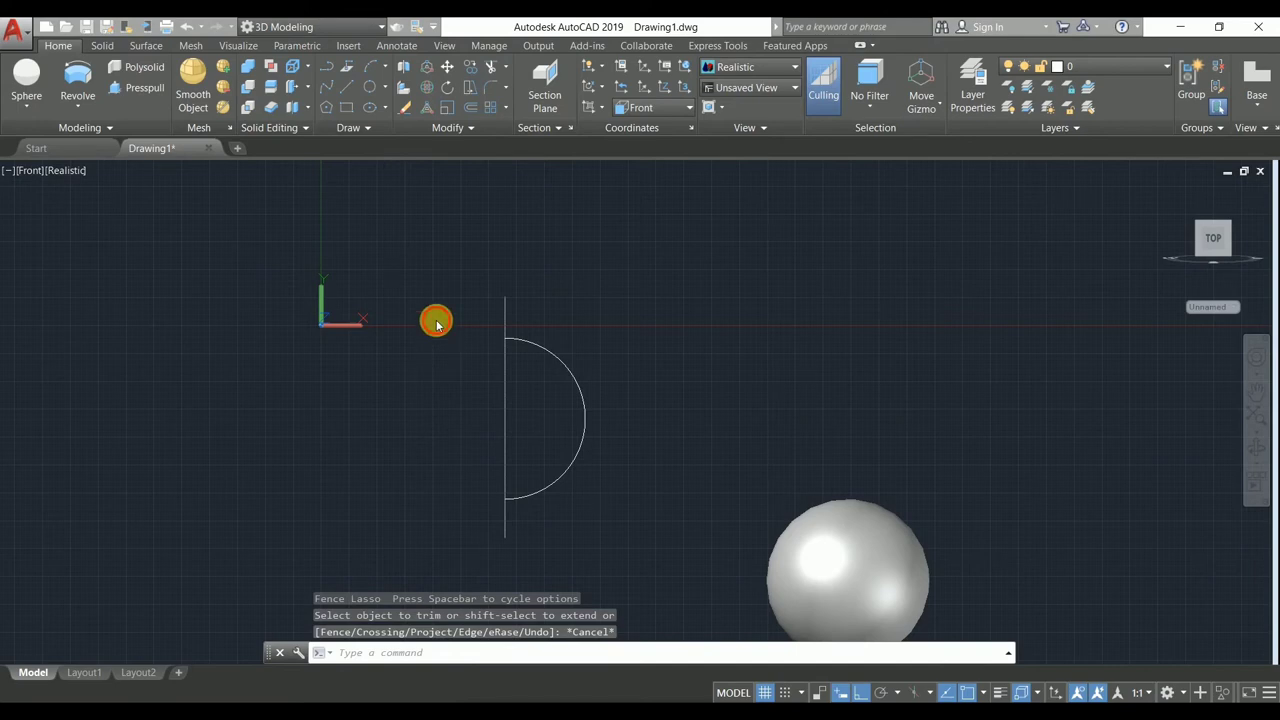
Revolve the semicircle arc 360° about the vertical line's endpoints into a solid sphere.
left_click(84, 80)
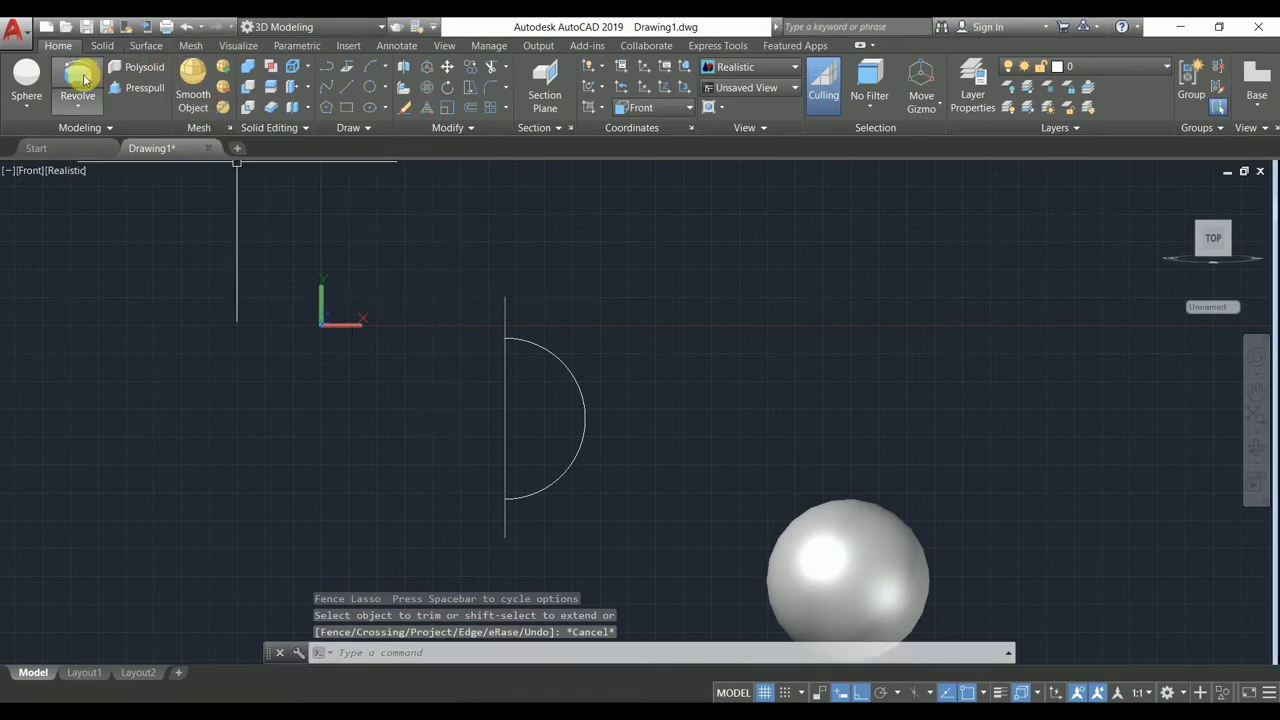
left_click(541, 352)
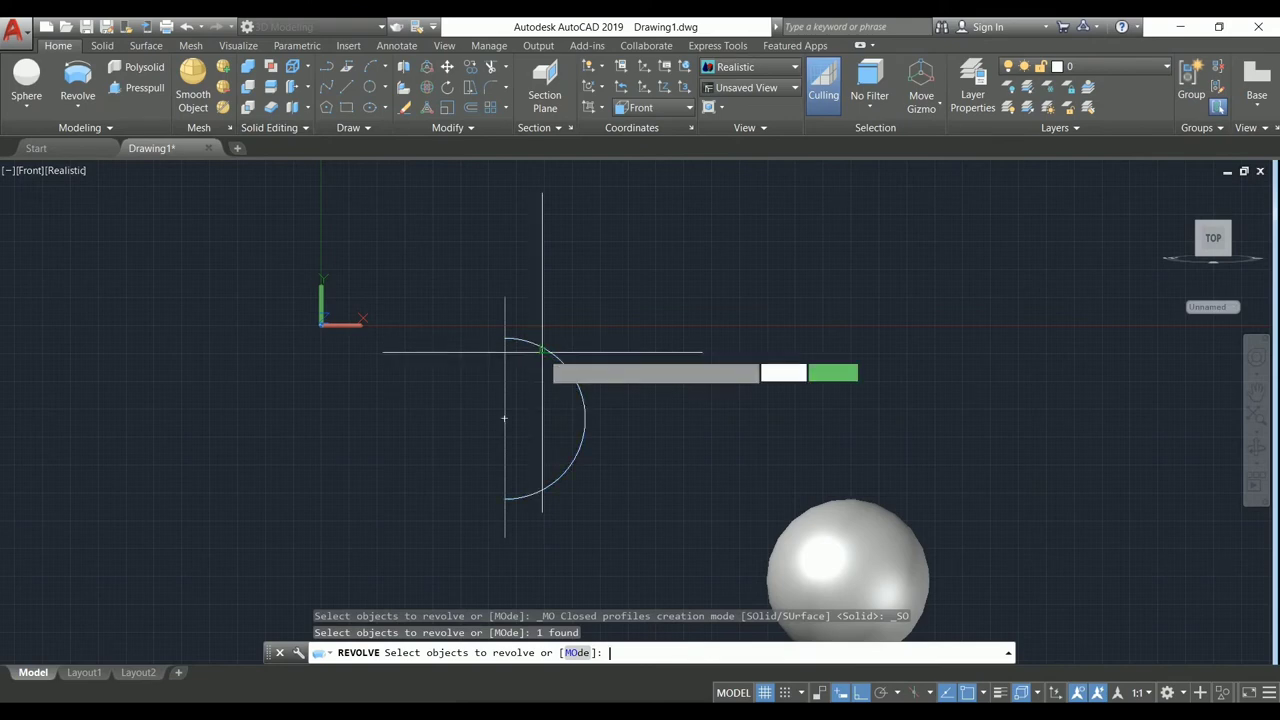
key("Return")
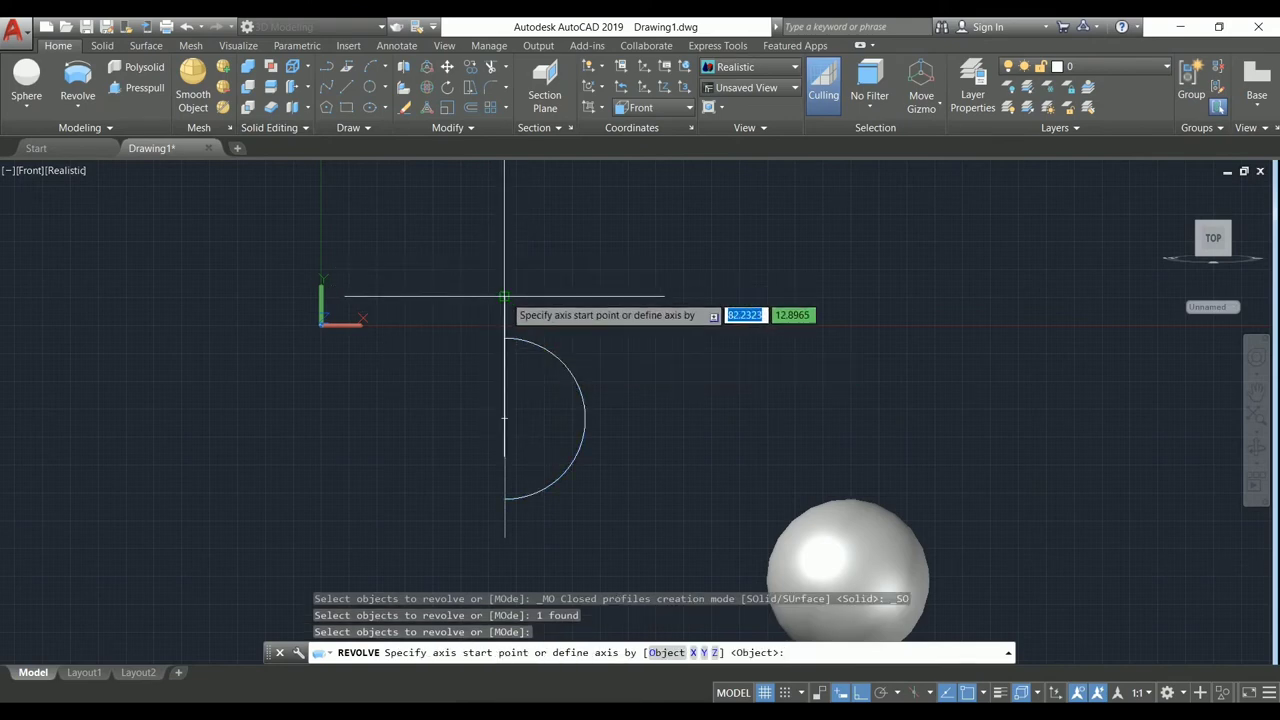
left_click(504, 297)
left_click(505, 500)
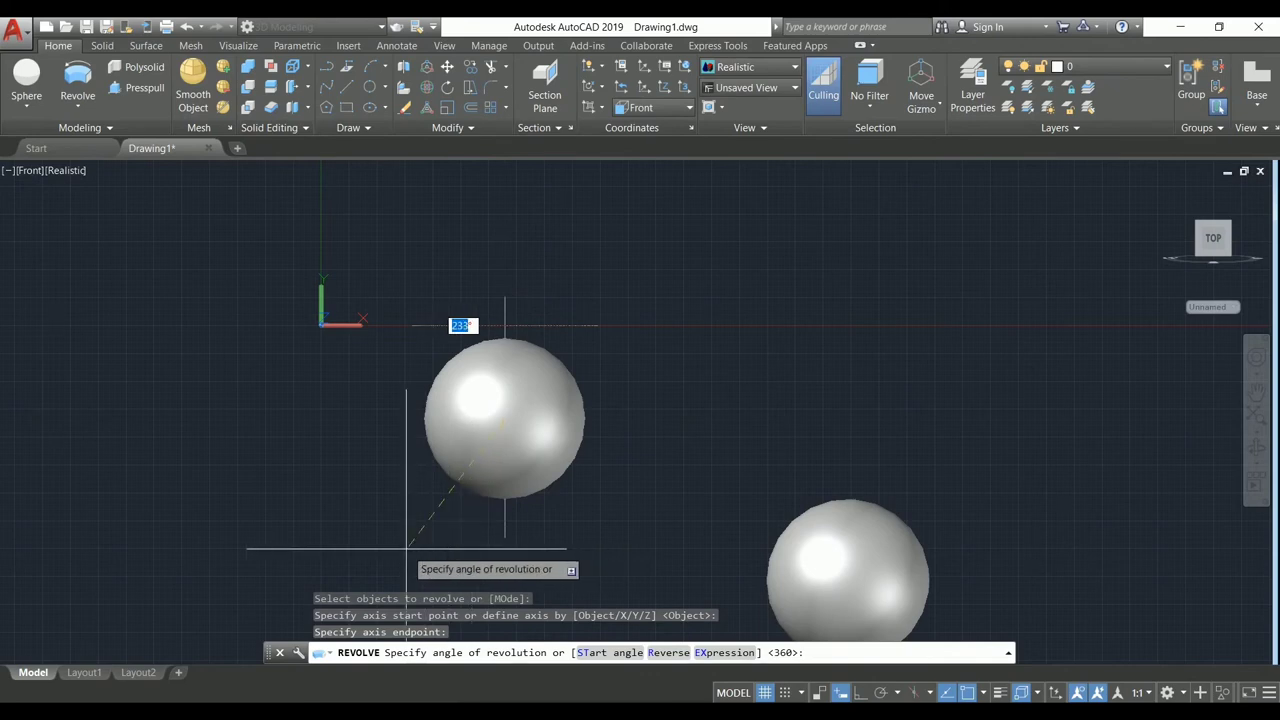
key("Return")
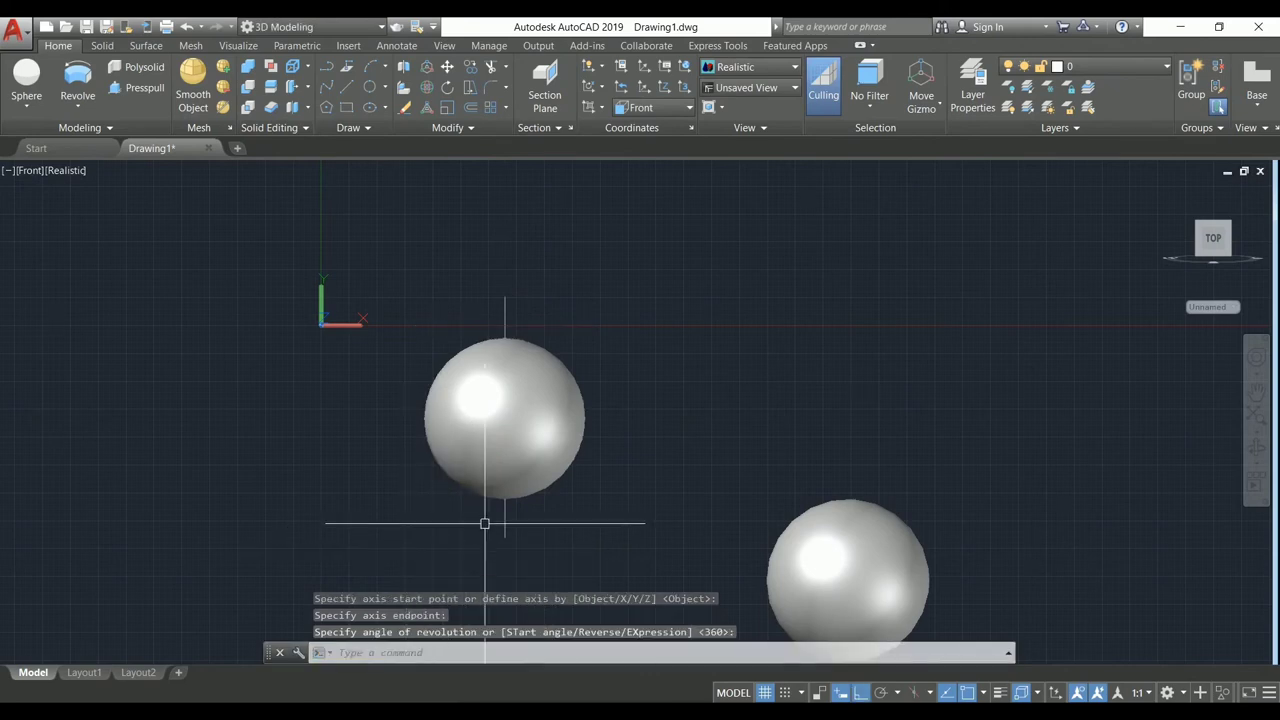
Orbit and zoom the view to inspect the revolved sphere.
mouse_move(599, 457)
middle_mouse_down("shift")
mouse_move(586, 473)
mouse_move(823, 480)
mouse_move(733, 508)
mouse_move(606, 509)
mouse_move(649, 506)
middle_mouse_up("shift")
scroll(740, 505, "down", 4)
scroll(740, 505, "up", 3)
scroll(740, 505, "up", 3)
scroll(740, 505, "up", 2)
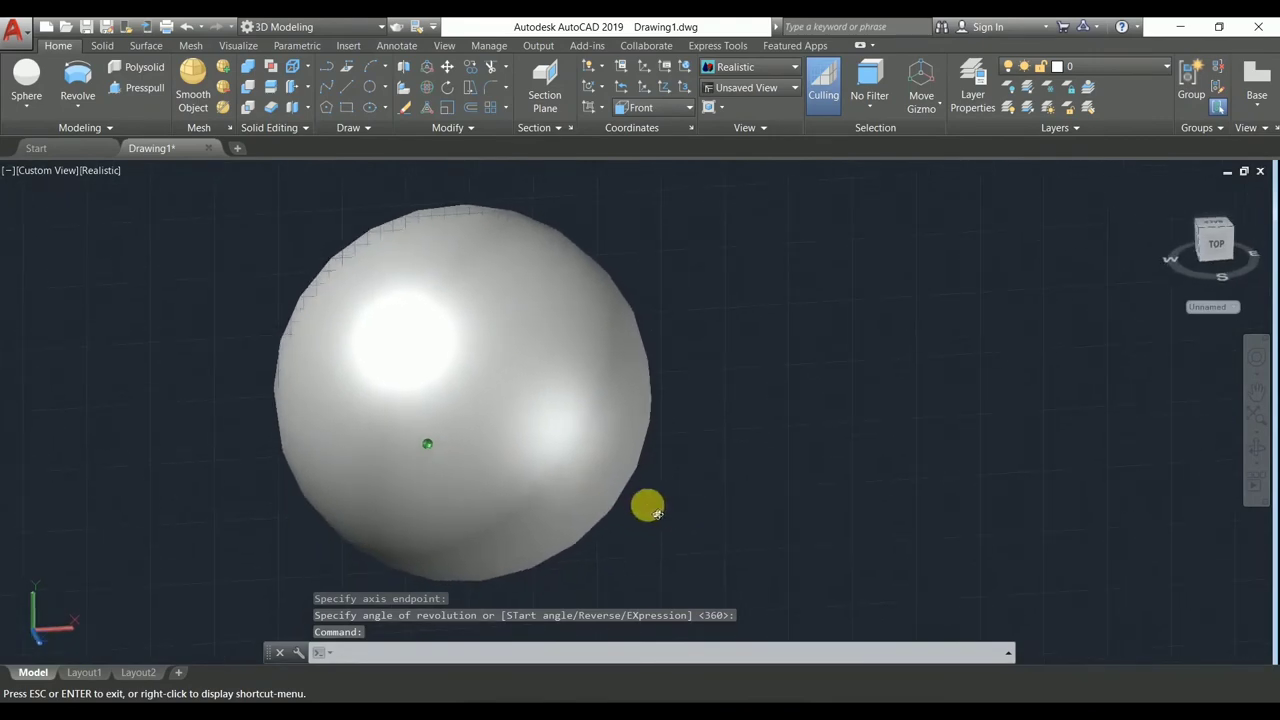
left_click(35, 89)
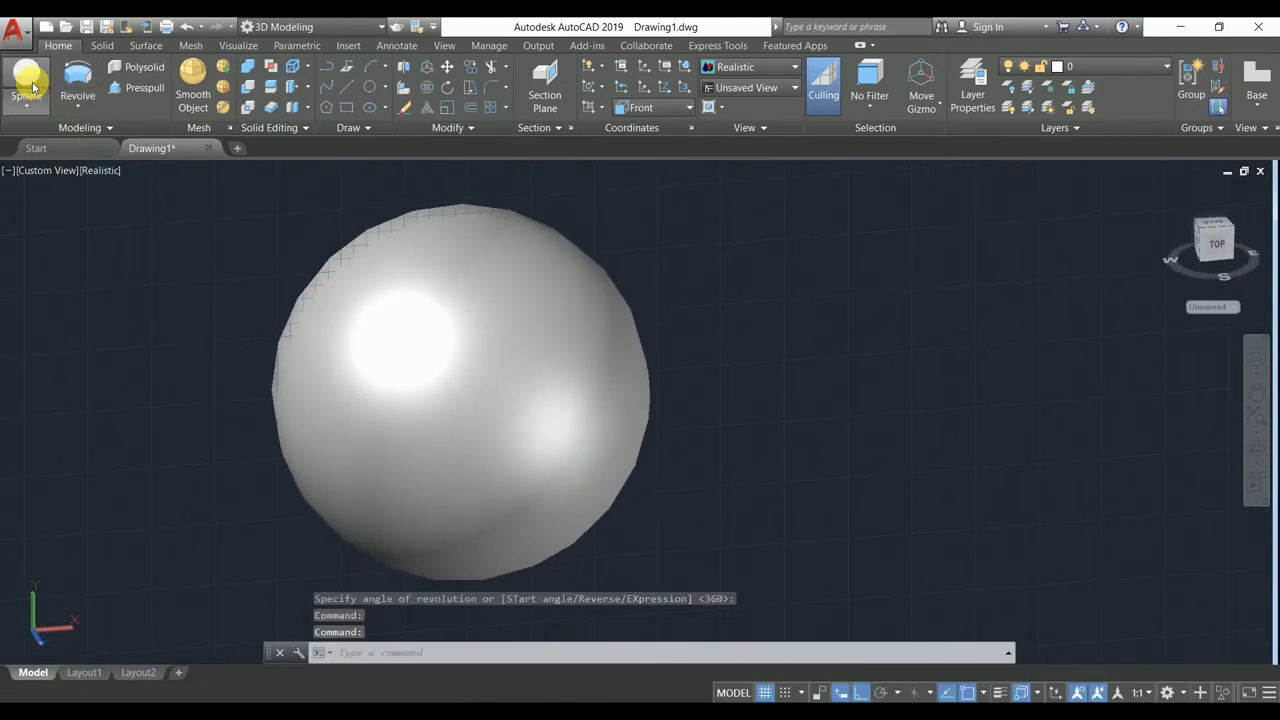
Create a 2P sphere from two diameter endpoints to the right of the revolved sphere.
scroll(714, 343, "down", 4)
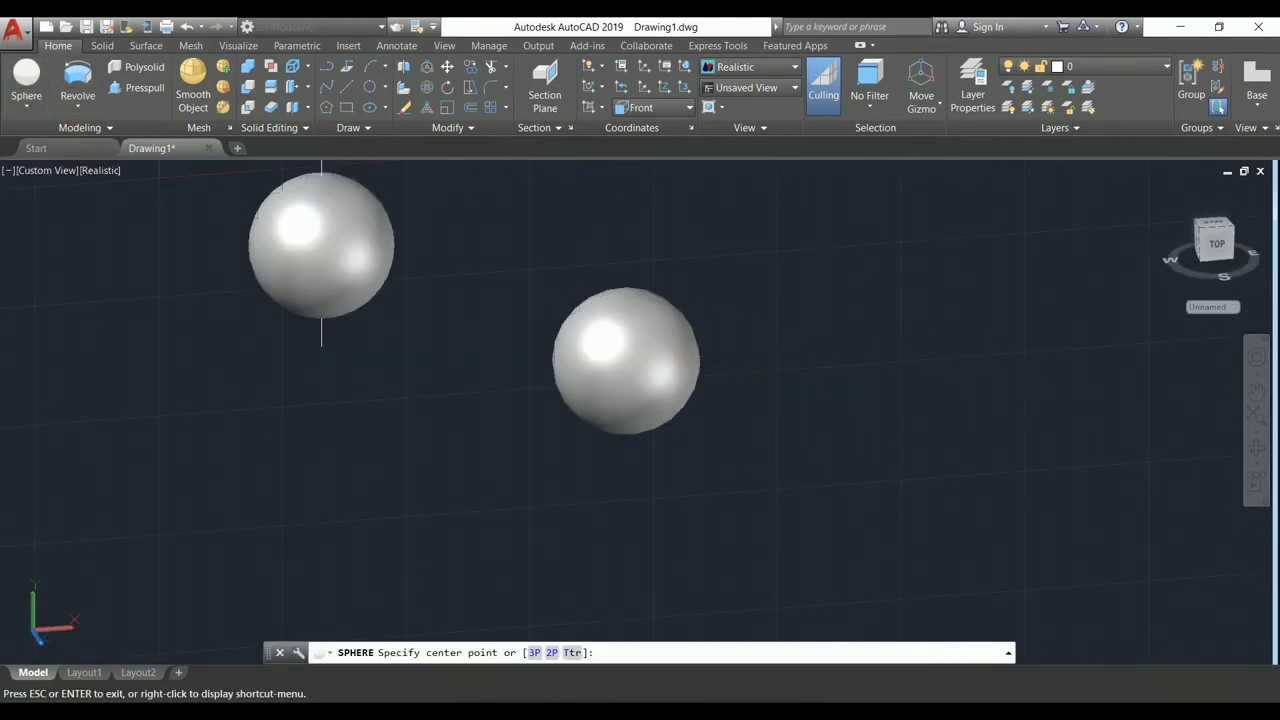
middle_click_drag(779, 366, 514, 431)
left_click(466, 665)
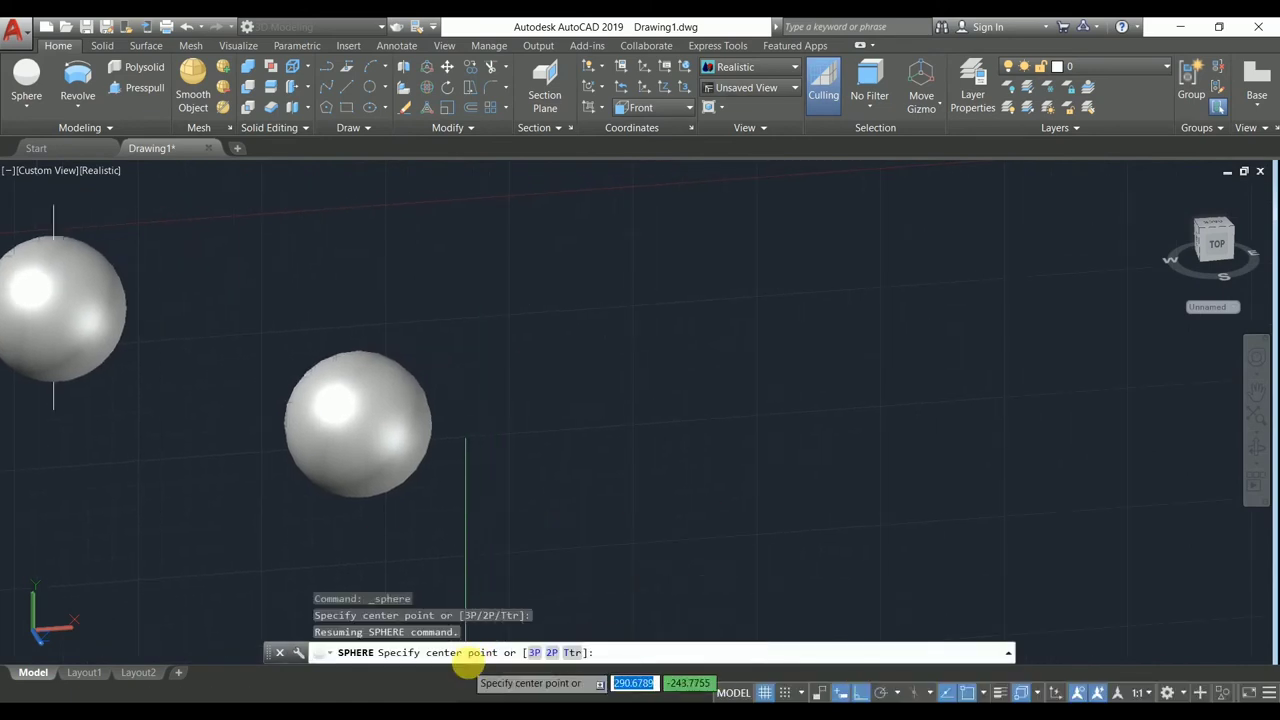
left_click(553, 658)
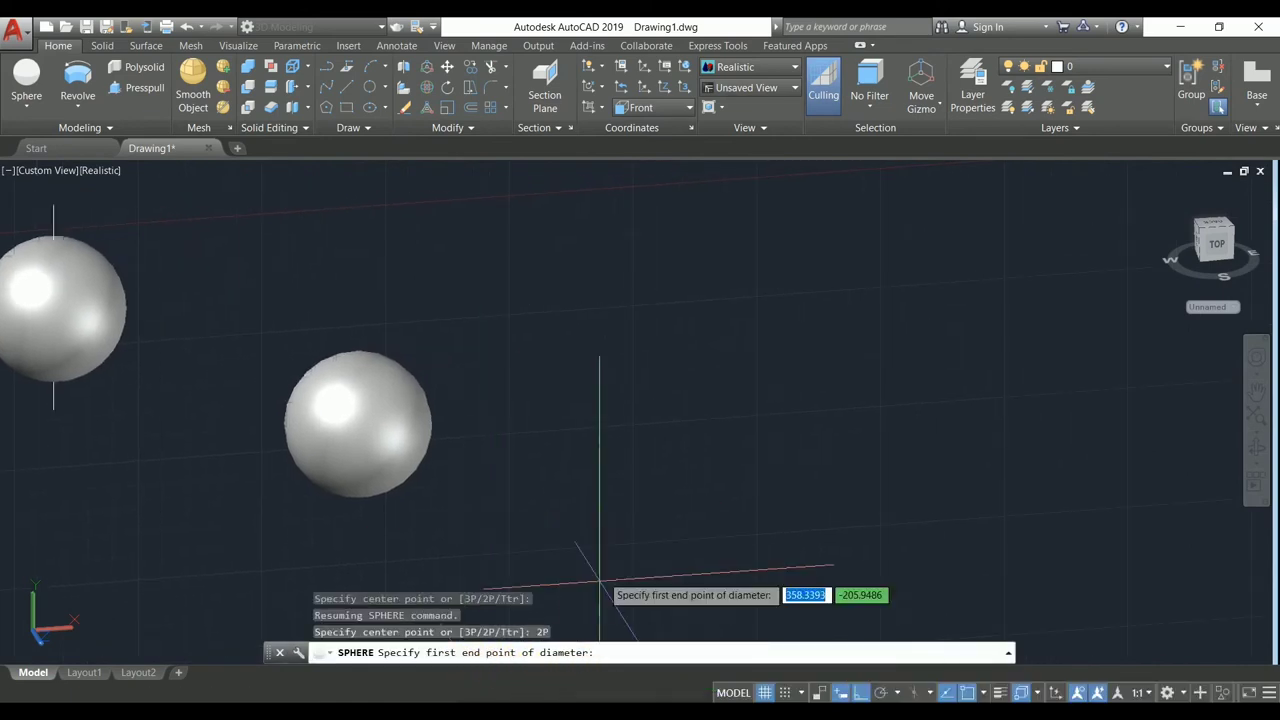
left_click(672, 441)
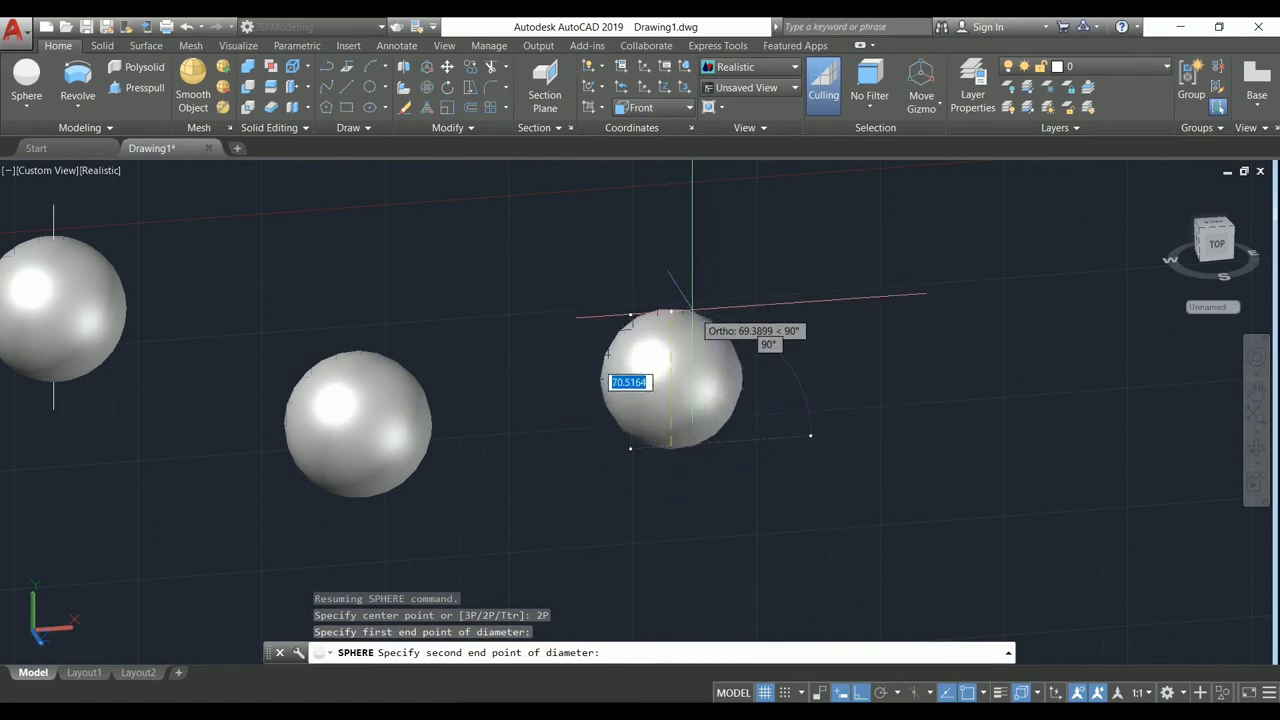
left_click(753, 336)
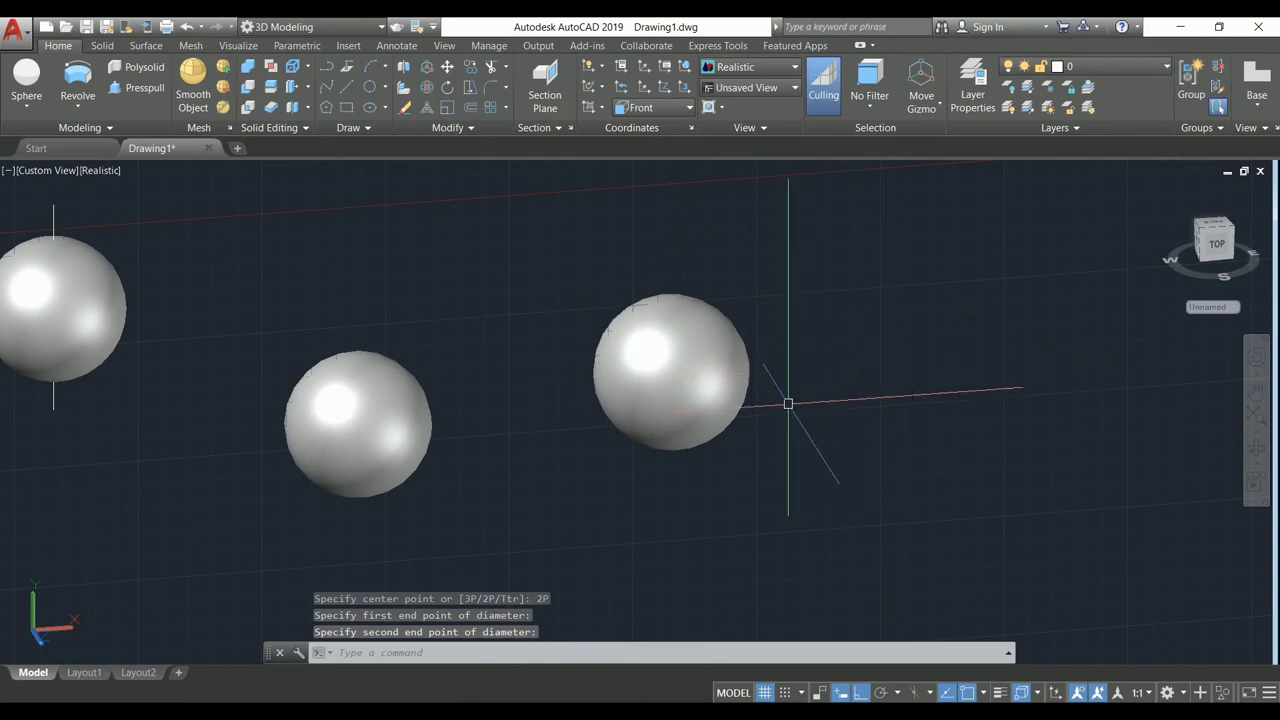
scroll(900, 460, "down", 3)
middle_click_drag(917, 466, 755, 514)
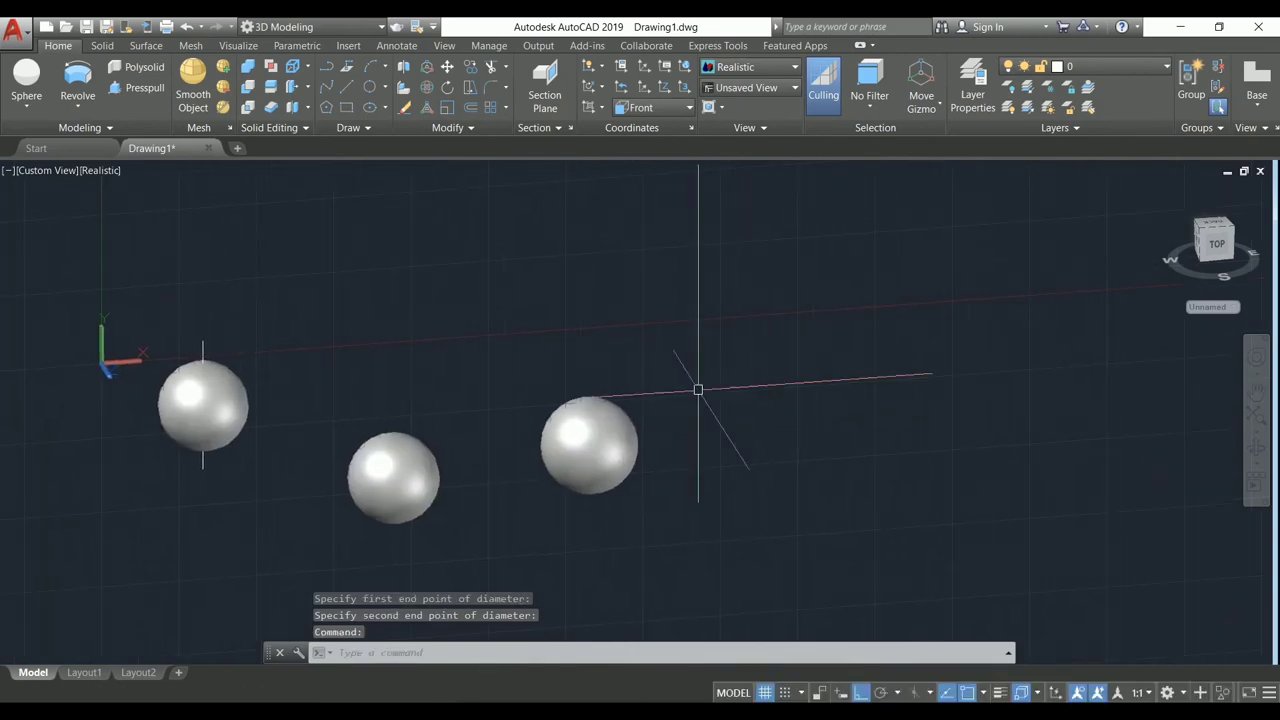
Create a large 3P sphere through three picked points at the row's right end.
left_click(28, 80)
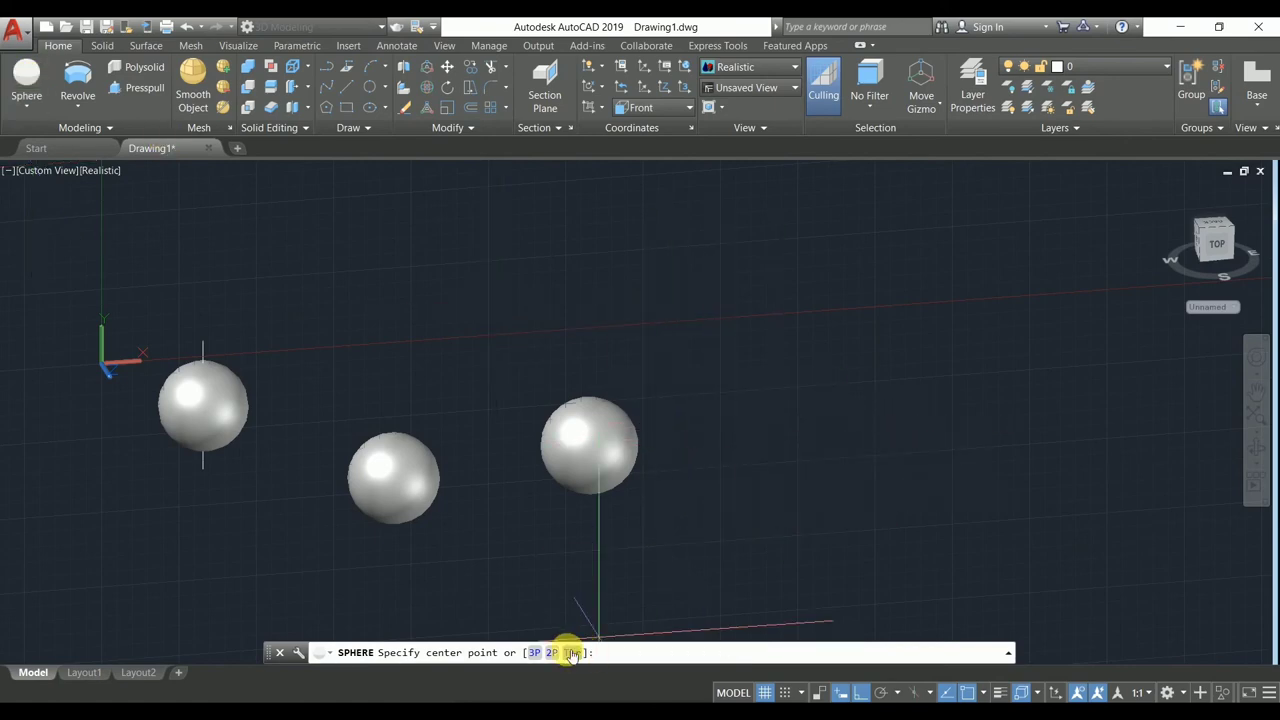
left_click(538, 652)
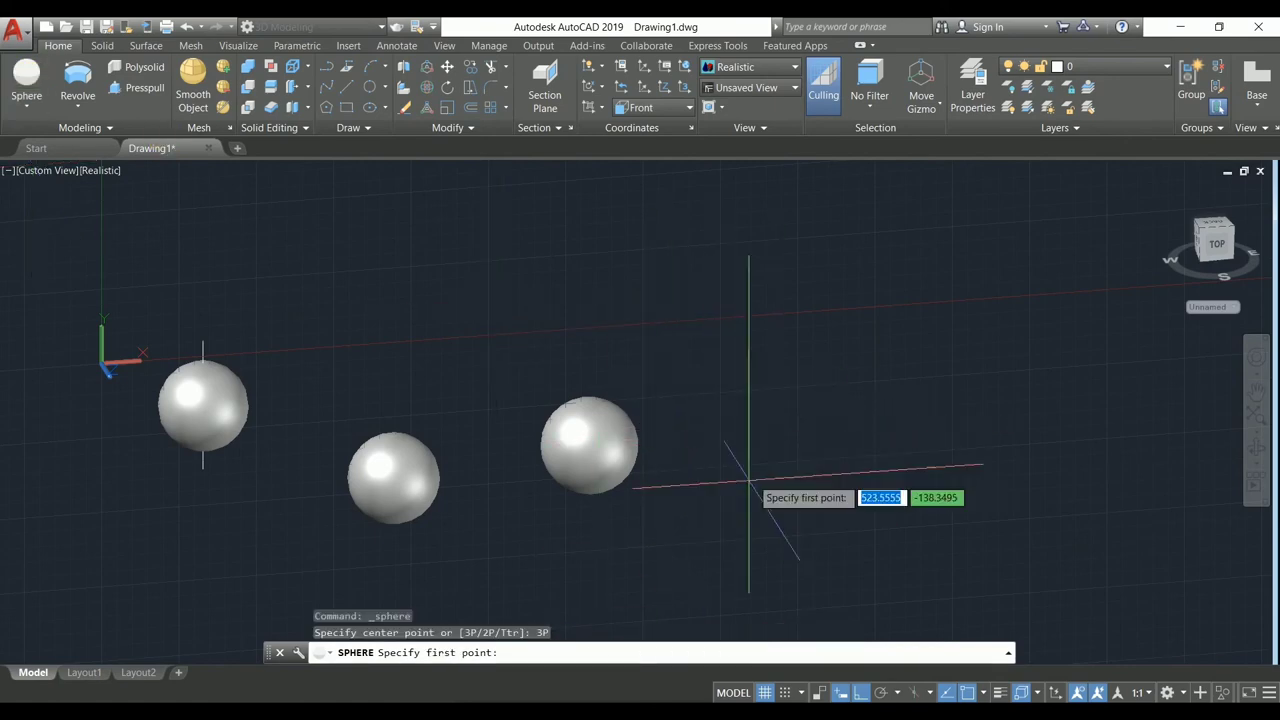
left_click(790, 422)
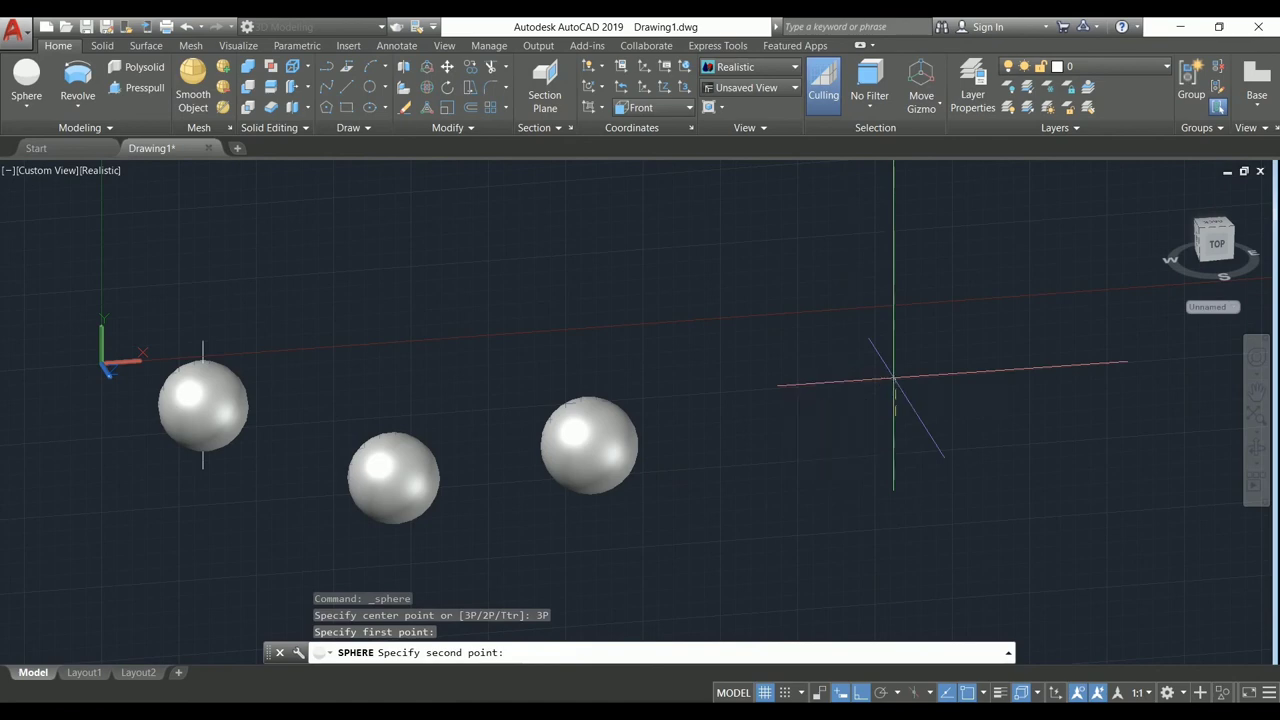
left_click(894, 372)
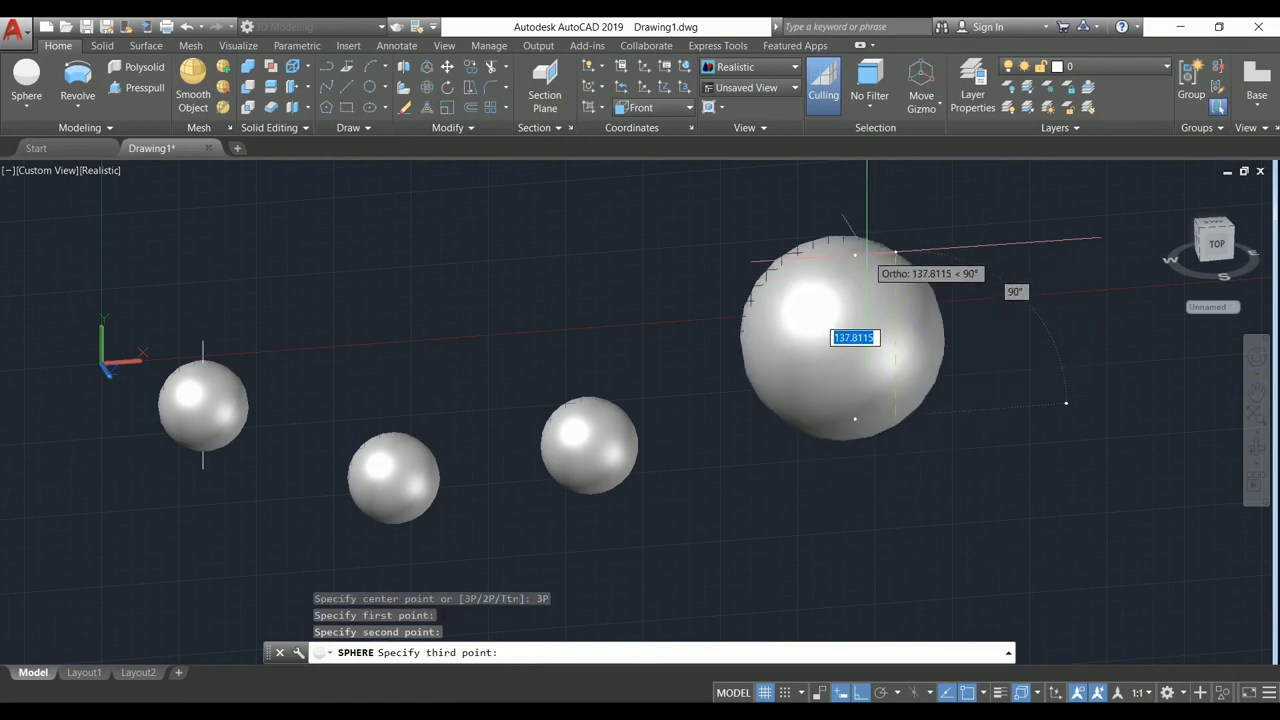
left_click(895, 252)
scroll(1014, 457, "down", 2)
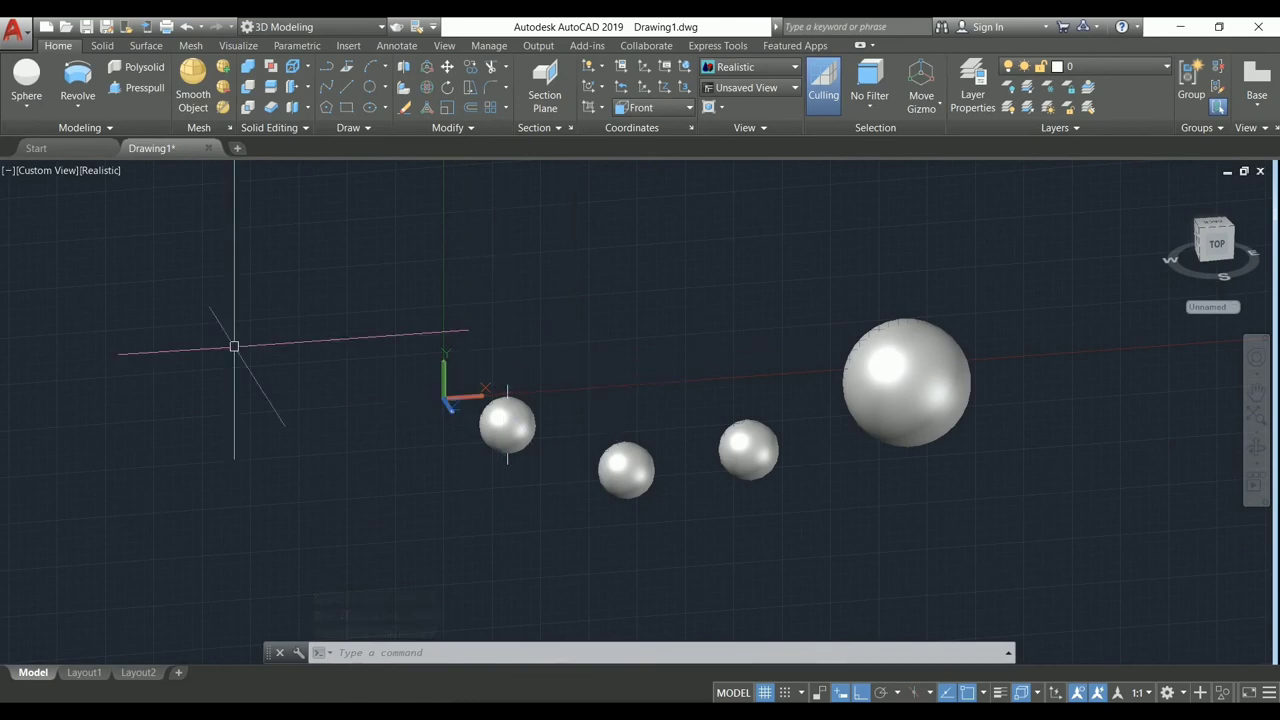
left_click(26, 82)
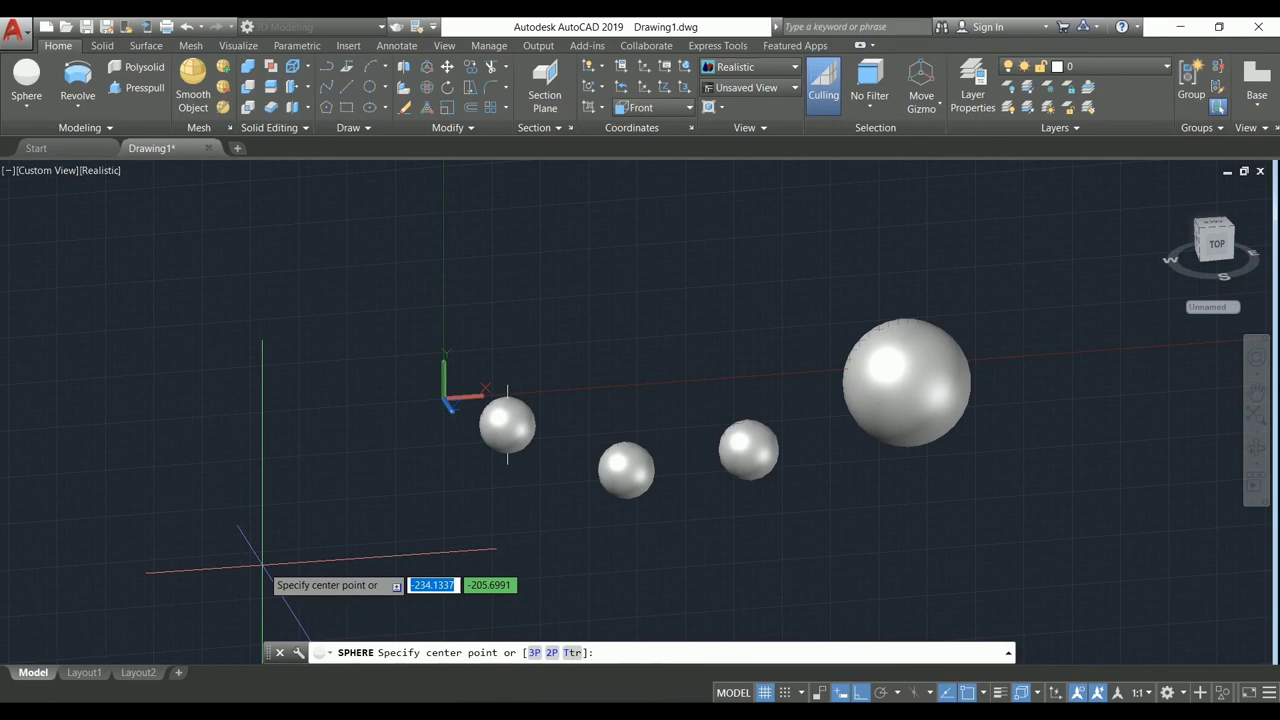
key("Escape")
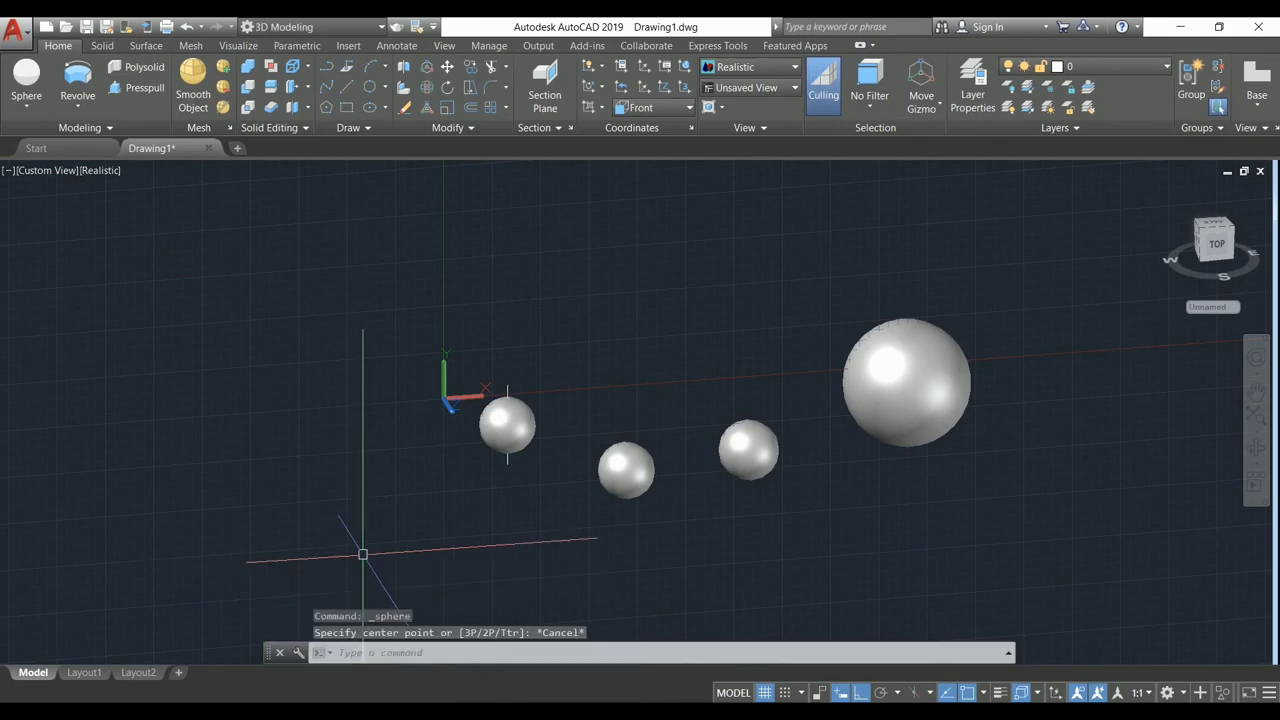